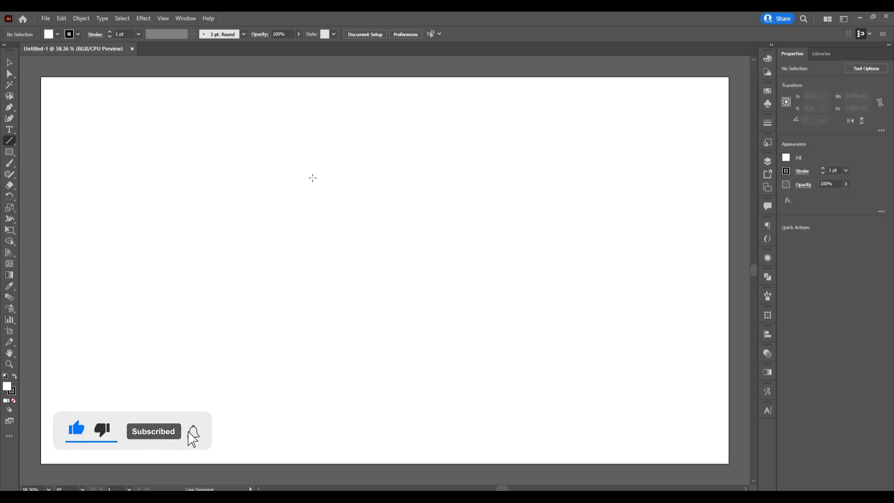
Step: Draw a straight vertical line about 748 px tall slightly left of the artboard's centre
drag(342, 144, 342, 411)
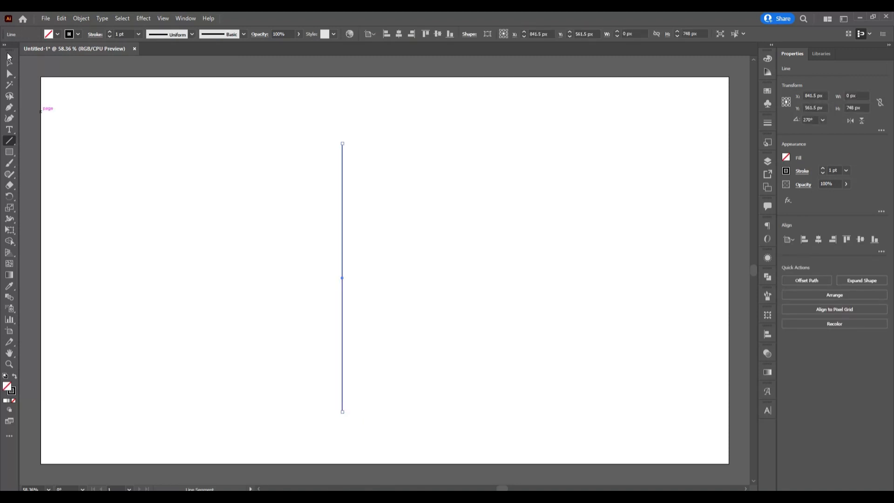
key(v)
click(317, 272)
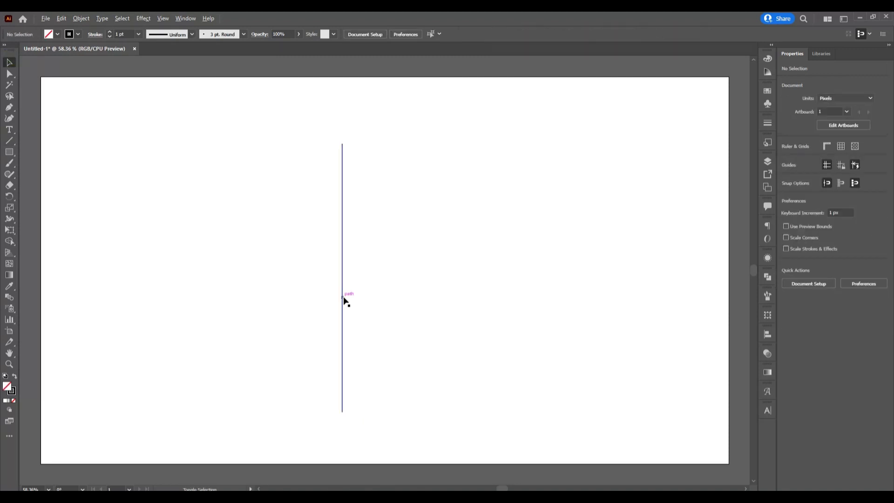
Step: Duplicate the line about 33 px to the right and repeat the copy until there are eight evenly spaced parallel lines
drag(343, 298, 354, 299)
drag(419, 310, 420, 309)
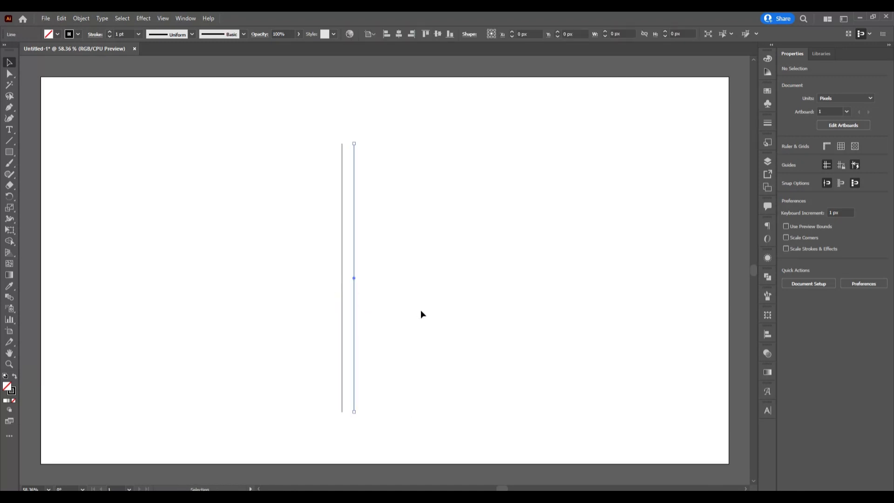
key(ctrl+d)
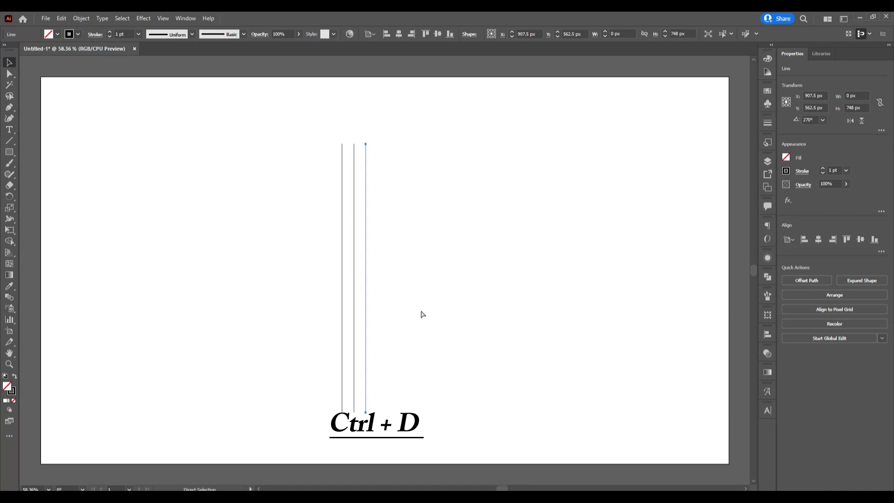
key(ctrl+d)
key(ctrl+d)
key(ctrl+d)
key(ctrl+d)
key(ctrl+d)
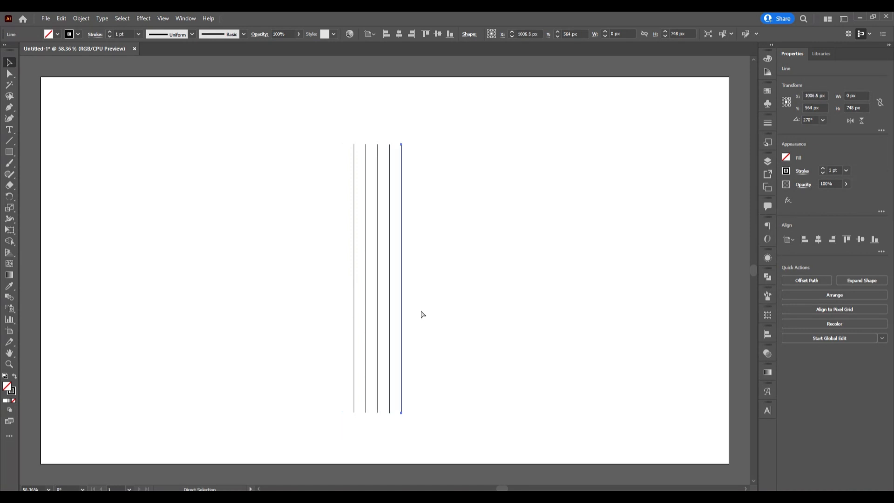
Step: Align the tops of the eight vertical lines and paste a copy of them in place
drag(300, 145, 451, 253)
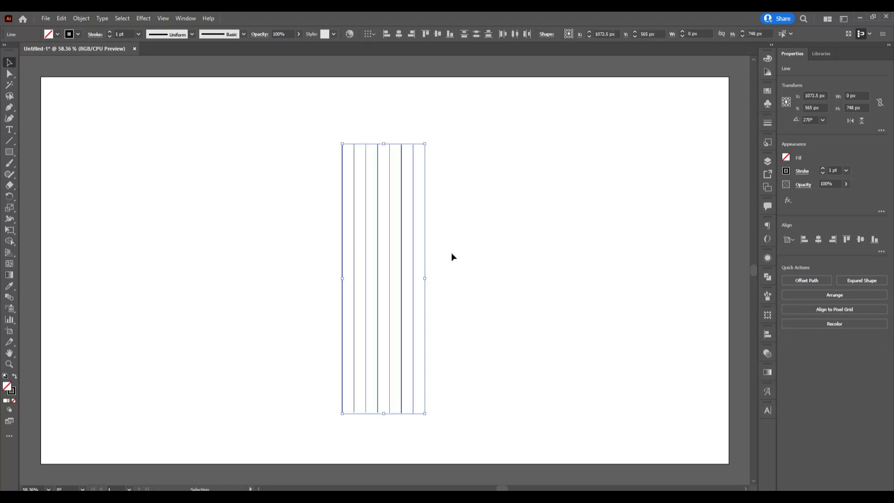
click(425, 35)
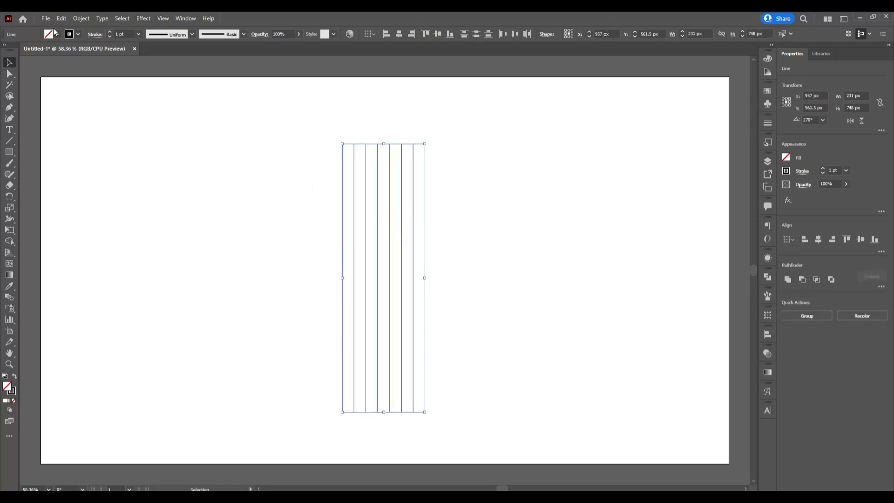
click(63, 18)
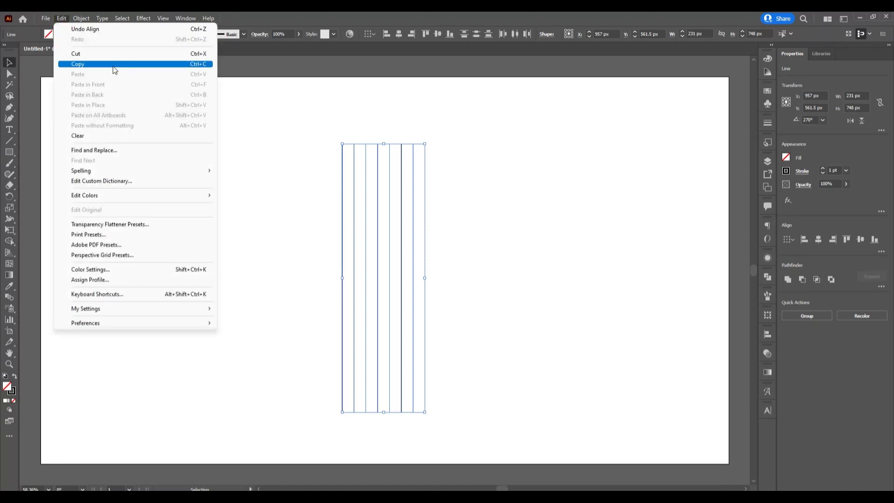
click(112, 65)
click(62, 18)
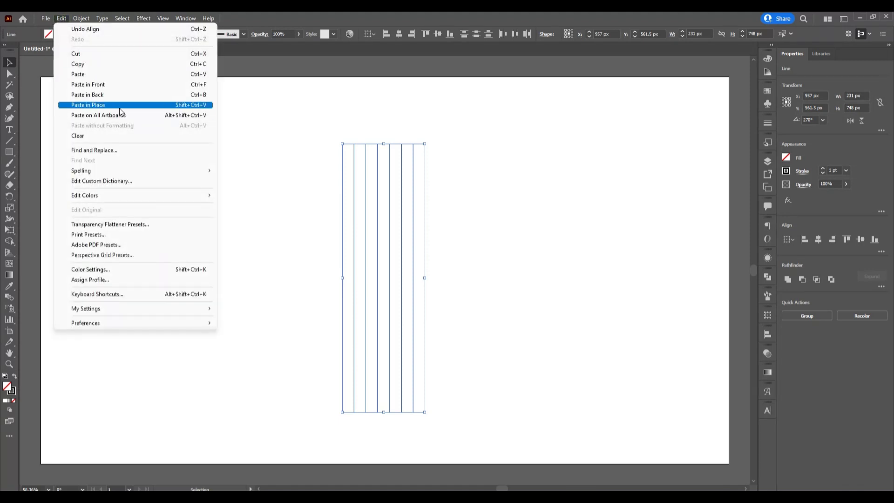
click(119, 106)
Step: Create a copy of the selected vertical lines rotated by 45°
right_click(278, 255)
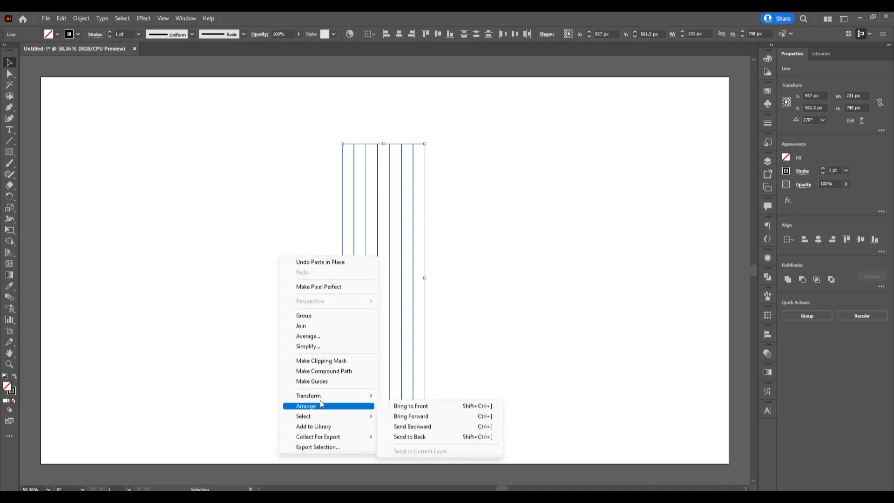
mouse_move(324, 400)
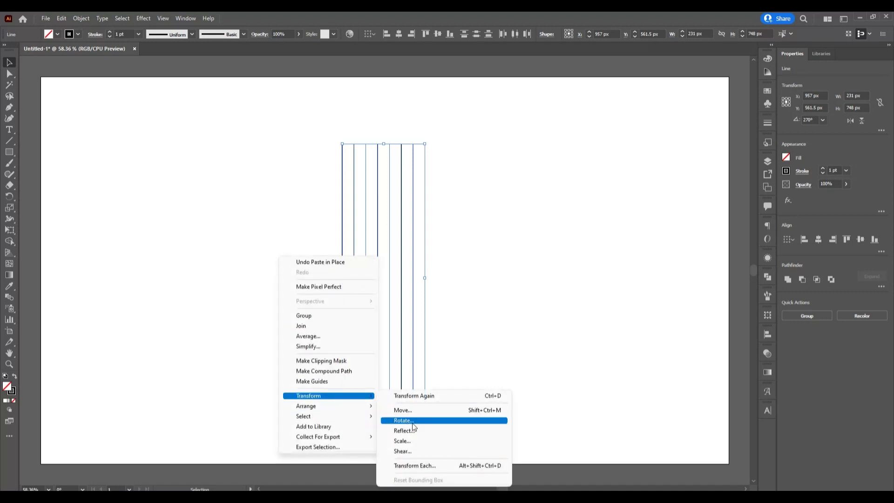
click(412, 423)
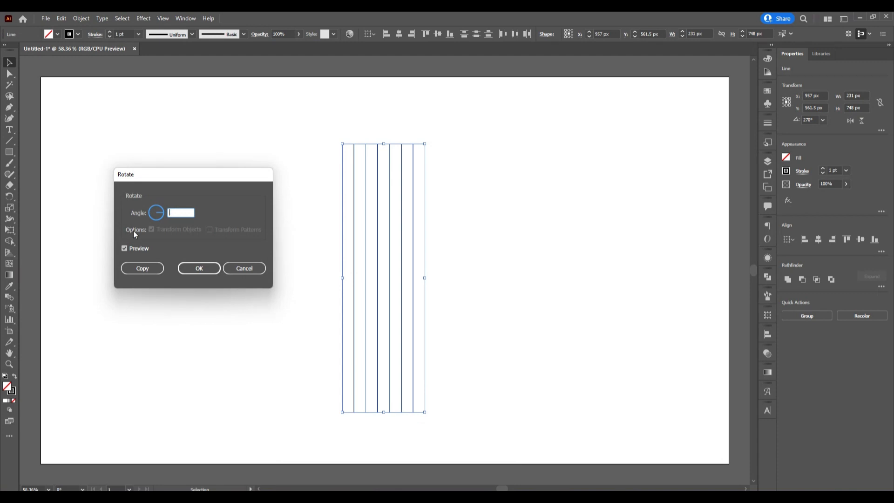
text(45)
click(141, 270)
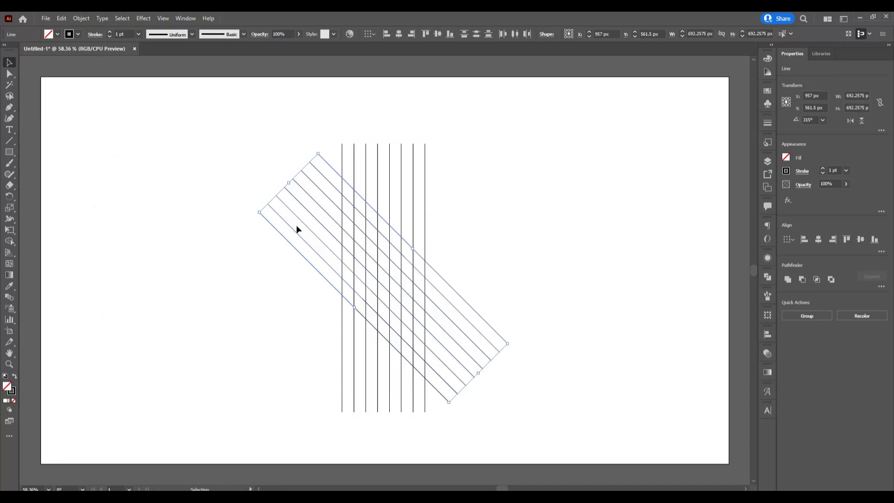
Step: Create a reflected copy of the diagonal lines across the vertical axis
right_click(296, 226)
mouse_move(342, 368)
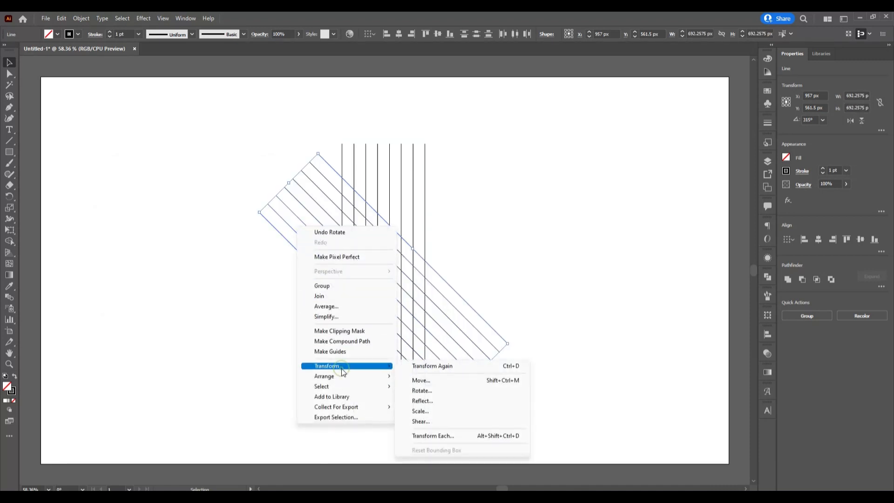
click(470, 400)
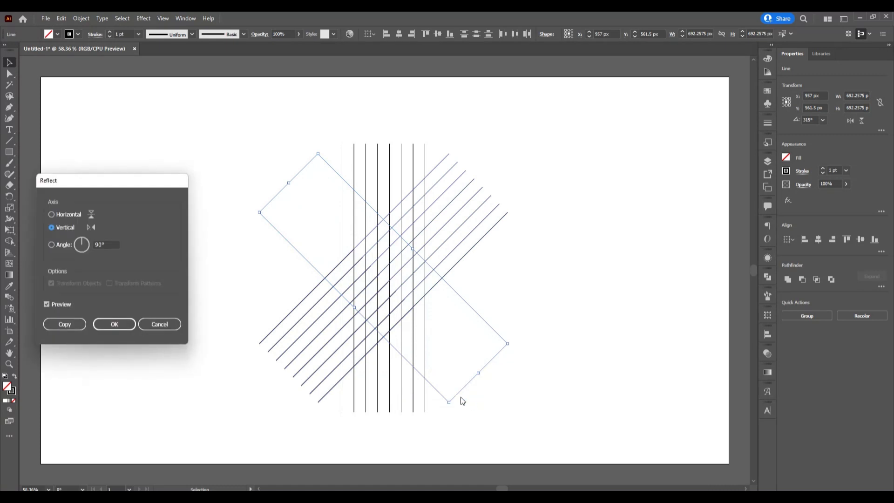
click(67, 324)
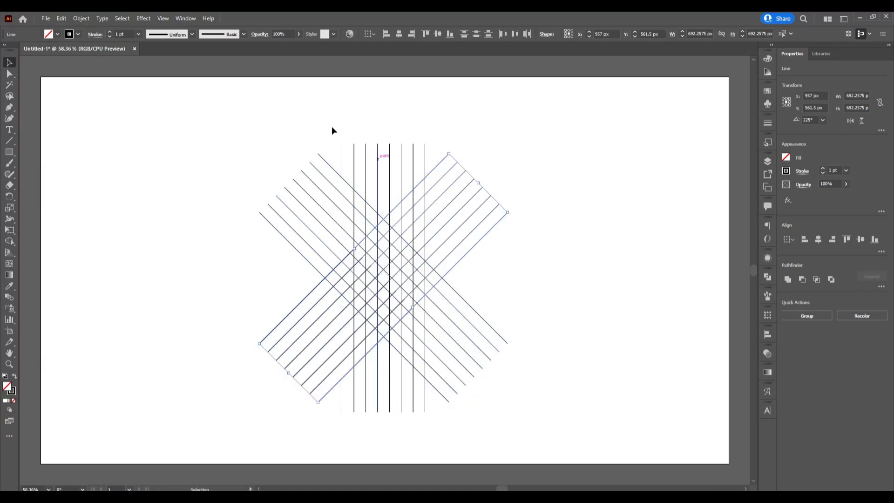
Step: Paste a copy of the eight vertical lines in place and rotate it to horizontal to complete the grid
drag(421, 152, 430, 150)
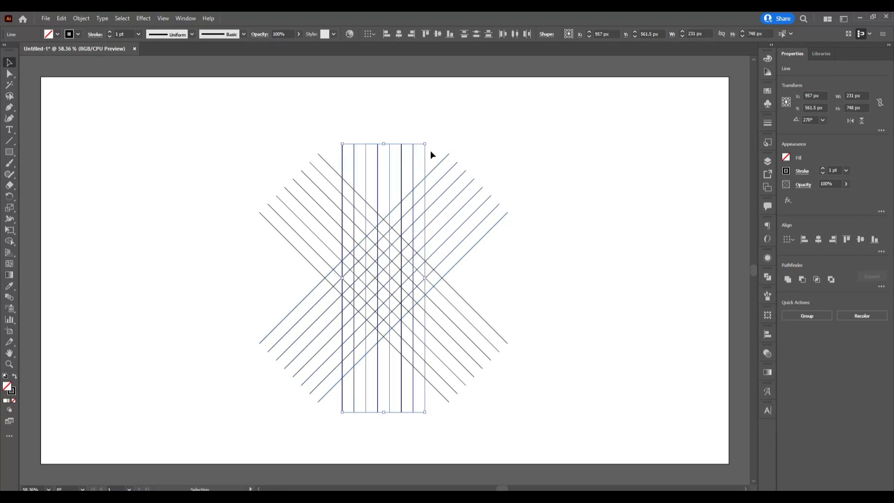
click(59, 18)
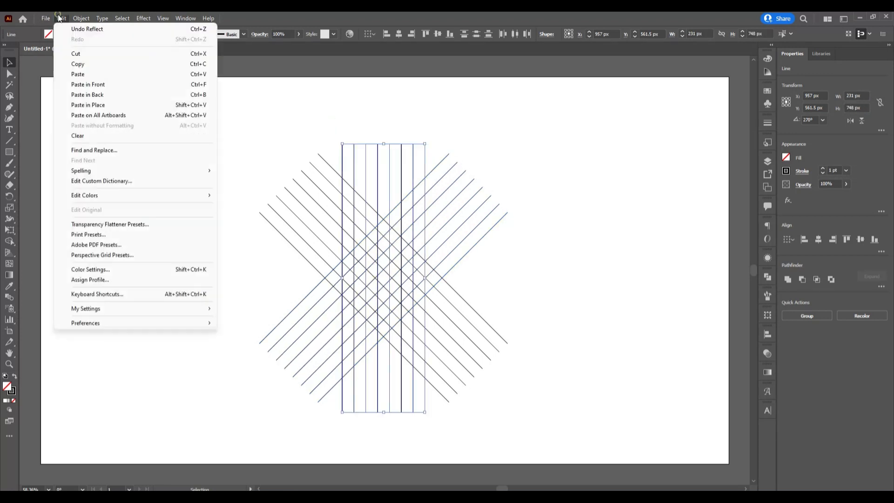
click(77, 66)
click(60, 19)
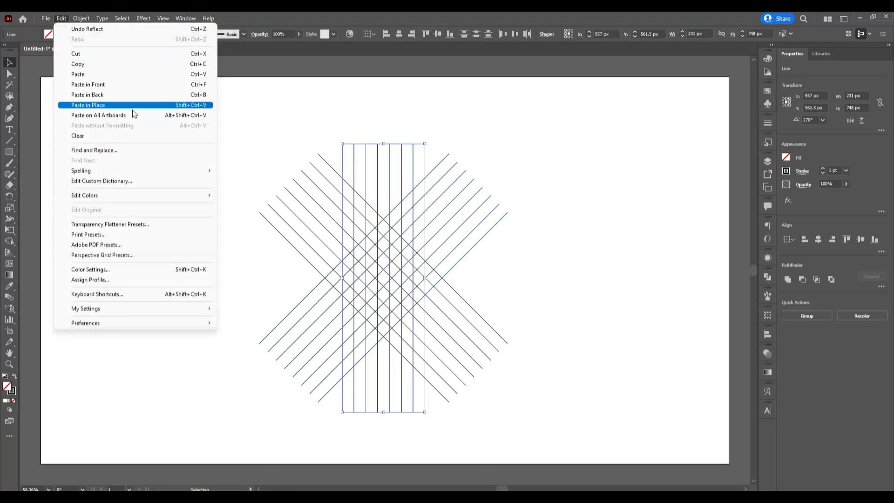
click(133, 110)
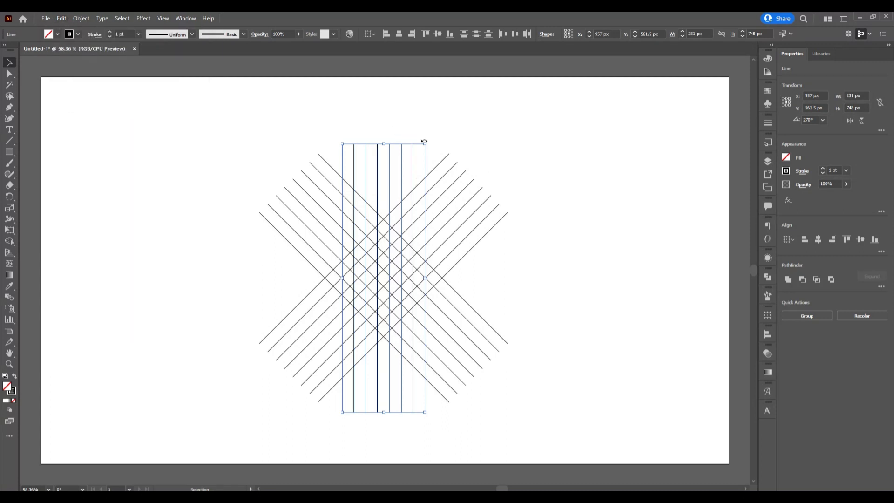
drag(429, 141, 534, 285)
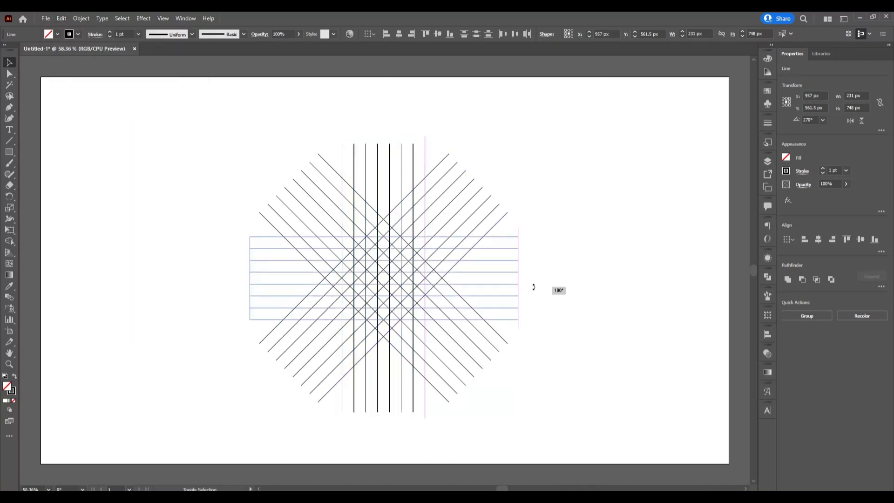
click(600, 308)
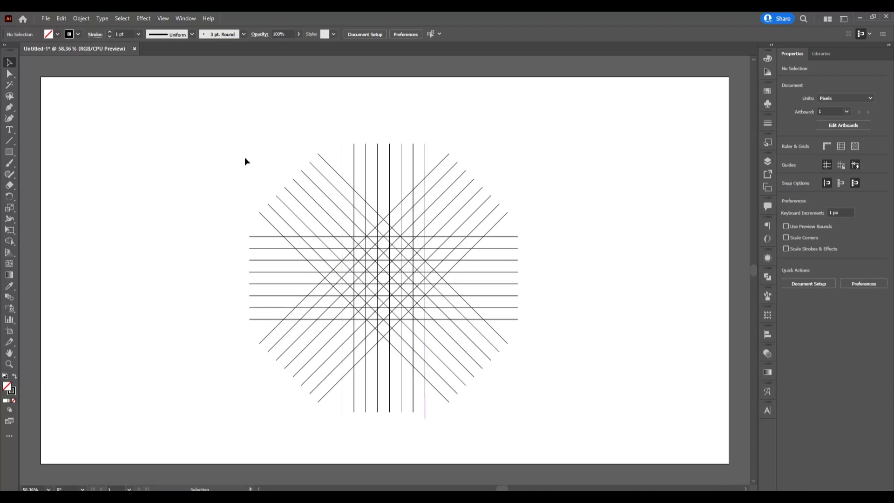
Step: Select all grid lines, activate the Shape Builder tool and set the fill colour to black
drag(243, 157, 598, 410)
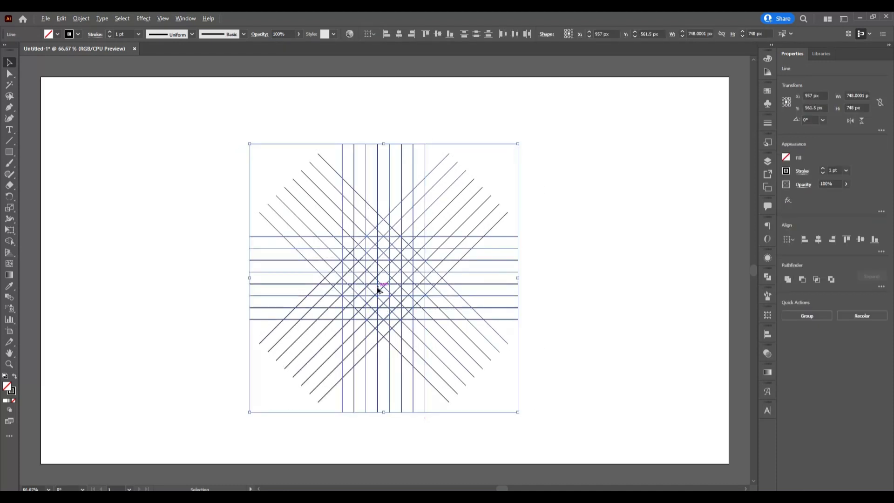
alt+scroll(378, 290, up, 1)
scroll(361, 323, down, 1)
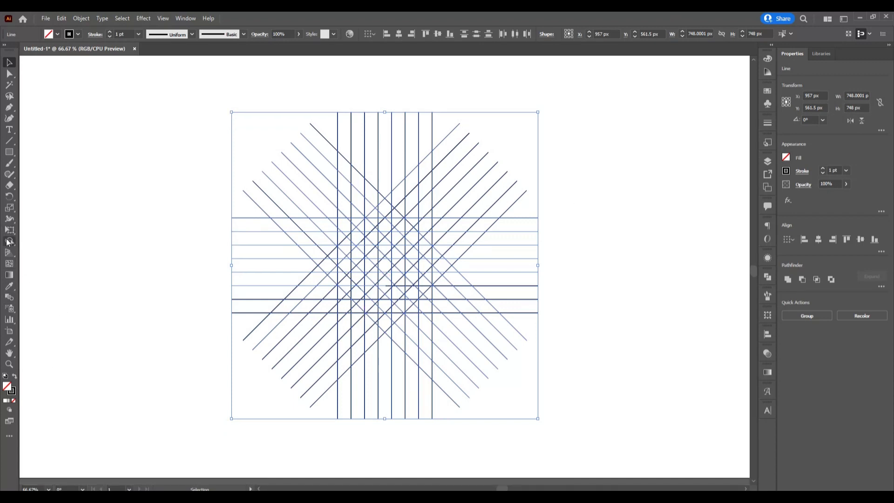
click(9, 241)
click(57, 34)
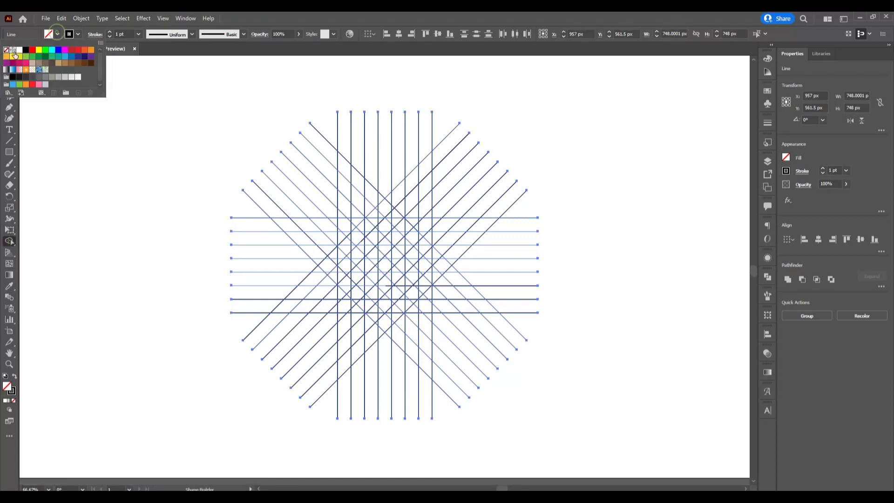
click(28, 49)
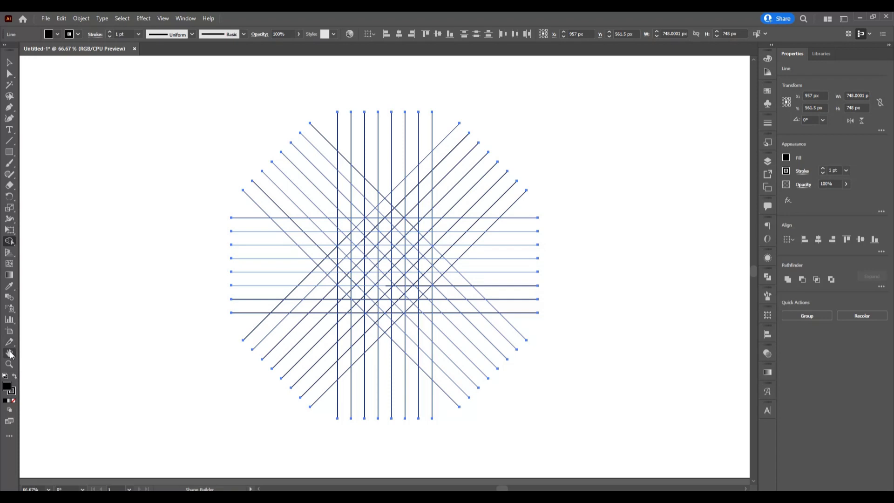
Step: Merge grid regions with Shape Builder into a black left stem, a top bar and a longer second stem with slanted lower ends
scroll(370, 268, up, 1)
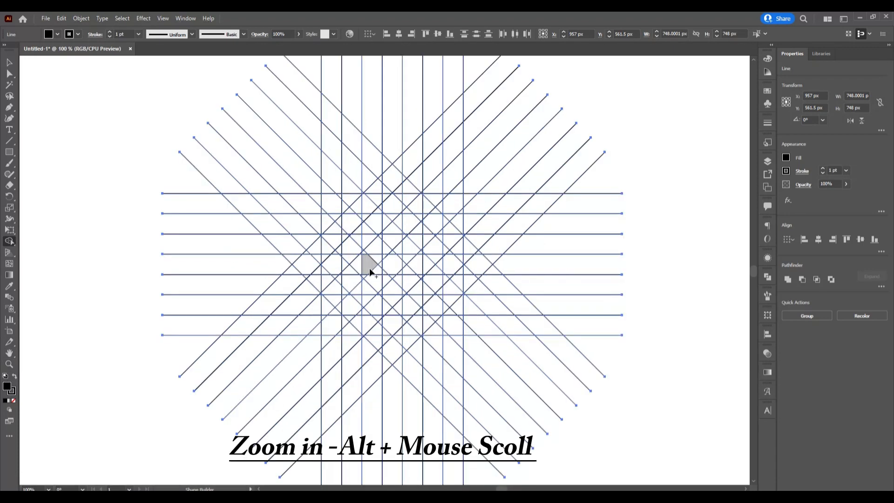
scroll(371, 270, up, 1)
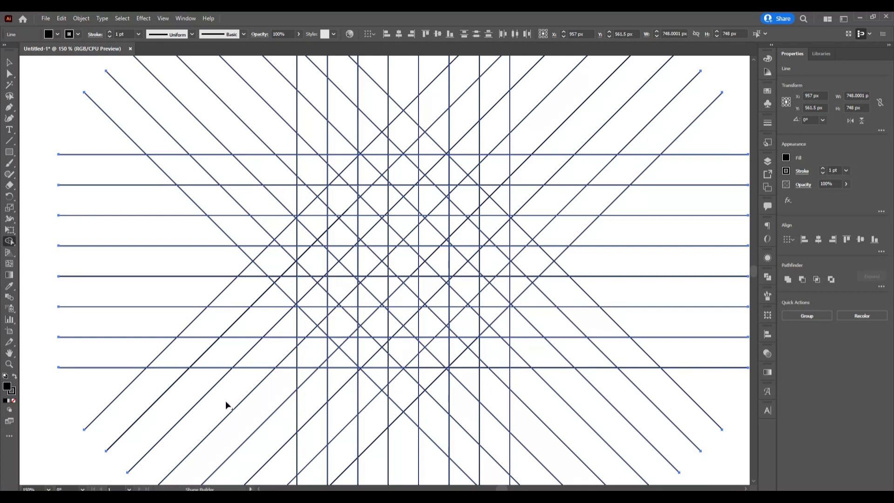
mouse_move(321, 322)
mouse_down()
mouse_move(322, 280)
mouse_move(312, 290)
mouse_move(302, 248)
mouse_move(312, 233)
mouse_move(324, 250)
mouse_up()
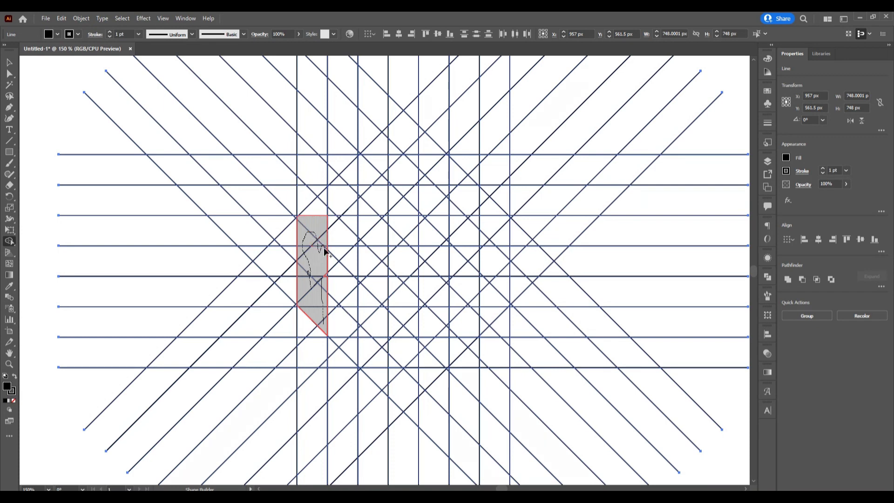
drag(313, 302, 321, 339)
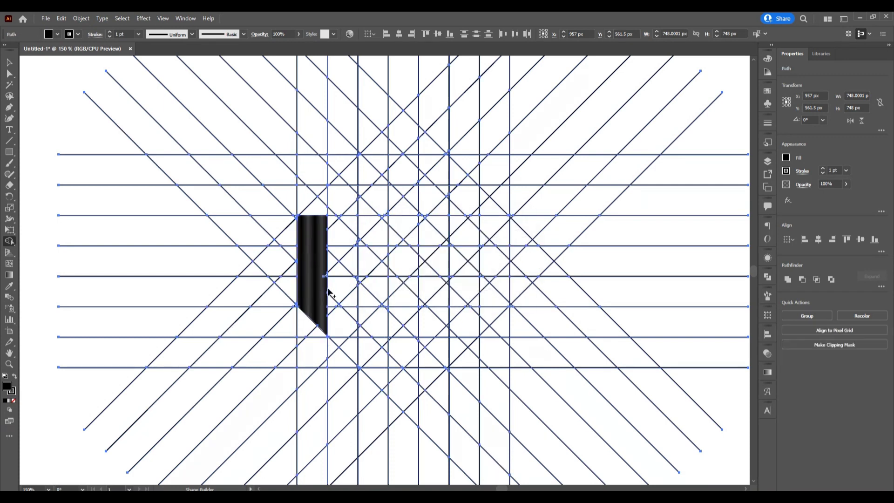
mouse_move(308, 246)
mouse_down()
mouse_move(308, 187)
mouse_move(311, 222)
mouse_move(319, 184)
mouse_up()
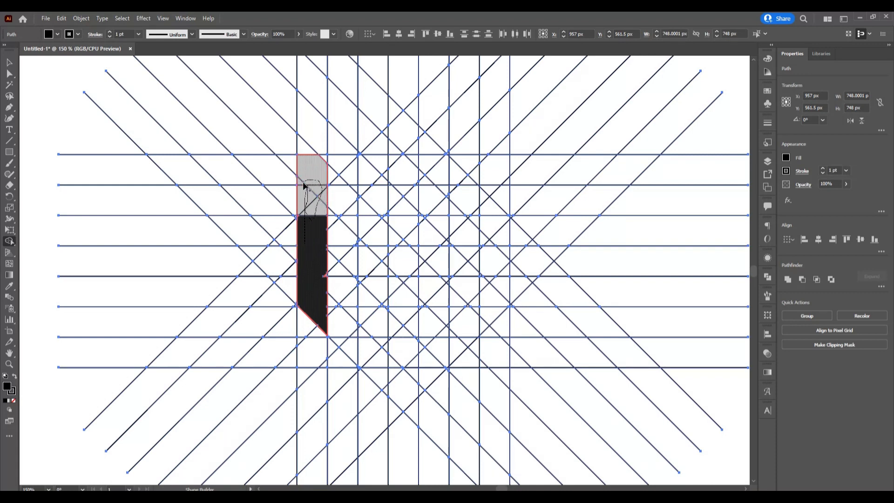
mouse_move(310, 166)
mouse_down()
mouse_move(341, 165)
mouse_move(327, 170)
mouse_move(341, 180)
mouse_move(381, 165)
mouse_move(377, 239)
mouse_up()
drag(373, 296, 380, 383)
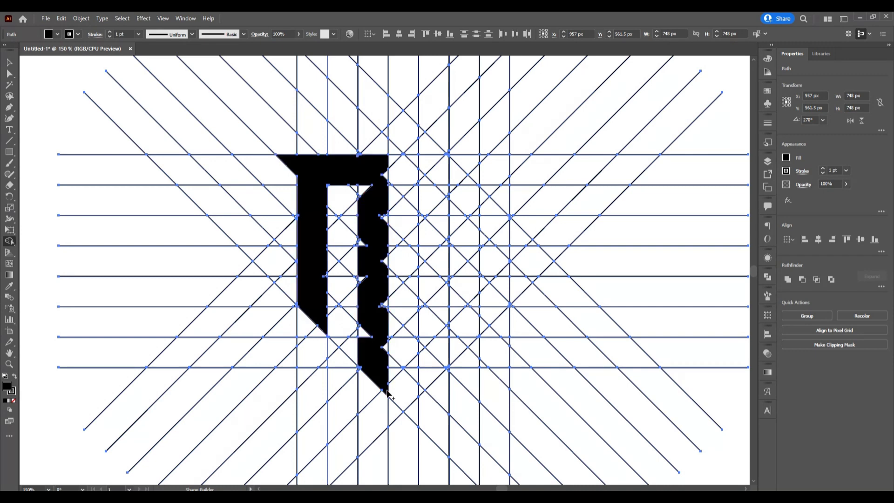
Step: Merge the leftover triangular gaps along both edges of the second stem's lower part into the black shape with Shape Builder
scroll(399, 310, up, 2)
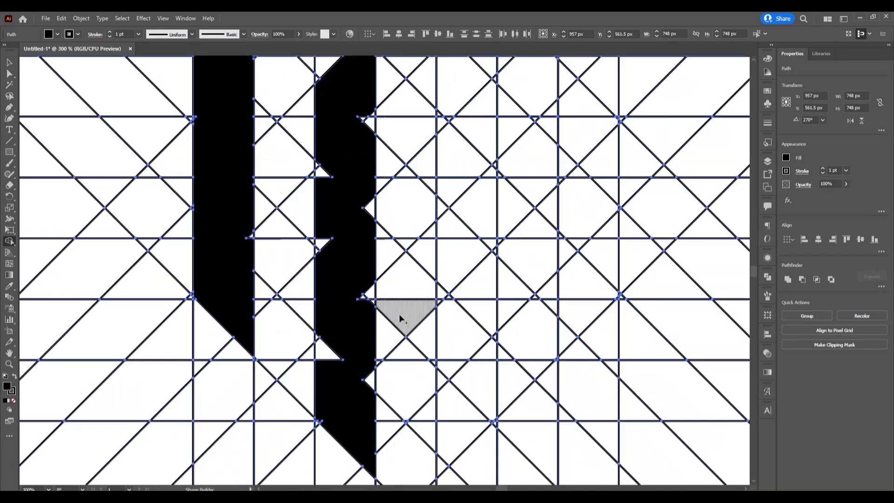
scroll(329, 448, up, 1)
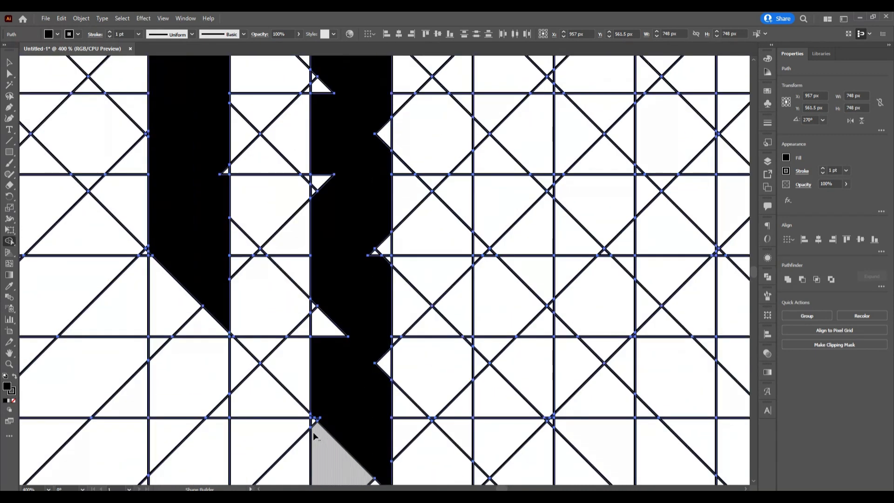
scroll(314, 436, up, 3)
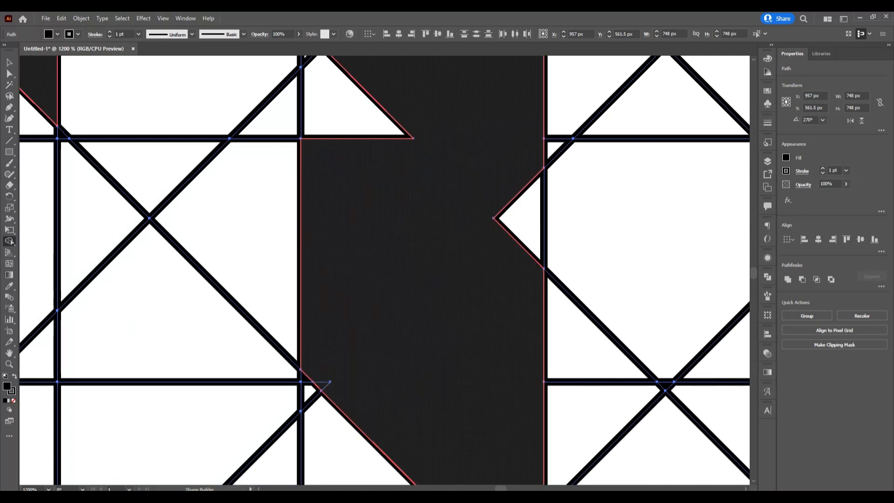
drag(321, 384, 346, 353)
drag(366, 201, 377, 119)
drag(468, 174, 512, 220)
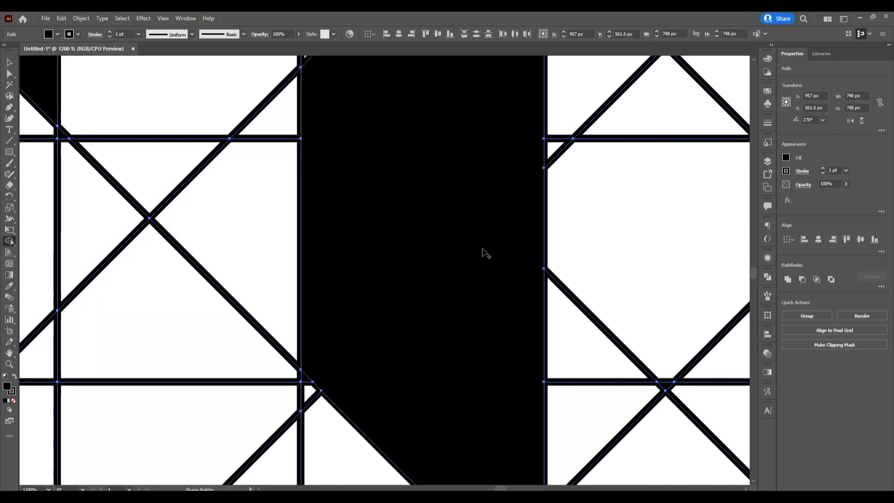
scroll(482, 251, down, 3)
scroll(461, 255, up, 4)
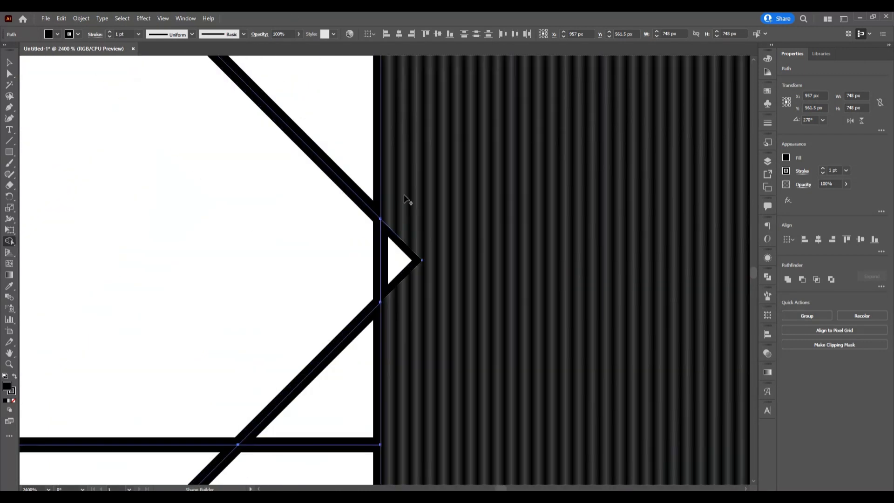
click(402, 282)
Step: Merge the notches on both sides of the second stem's middle section and on the left stem's inner edge into the black shape
scroll(501, 207, down, 4)
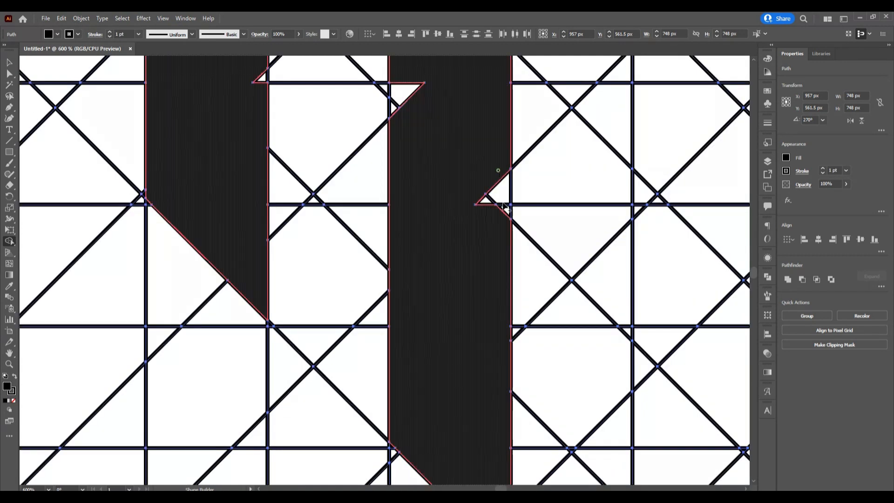
click(491, 198)
scroll(450, 218, up, 3)
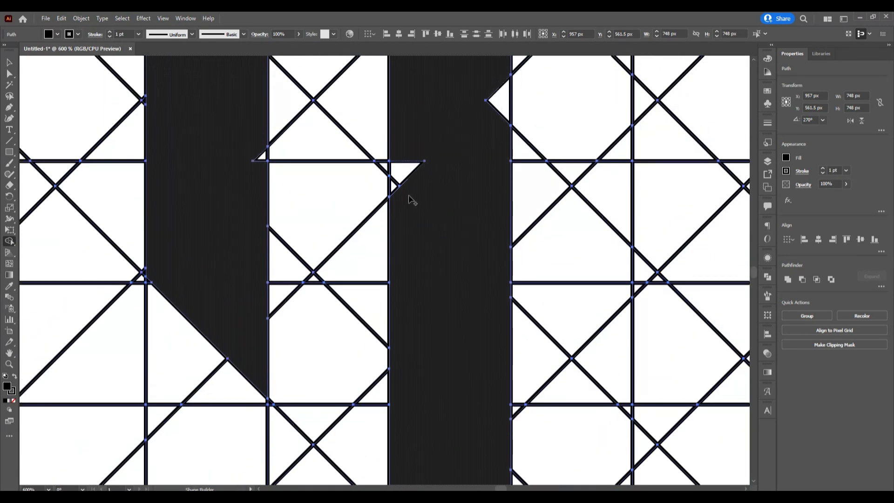
click(404, 173)
click(495, 100)
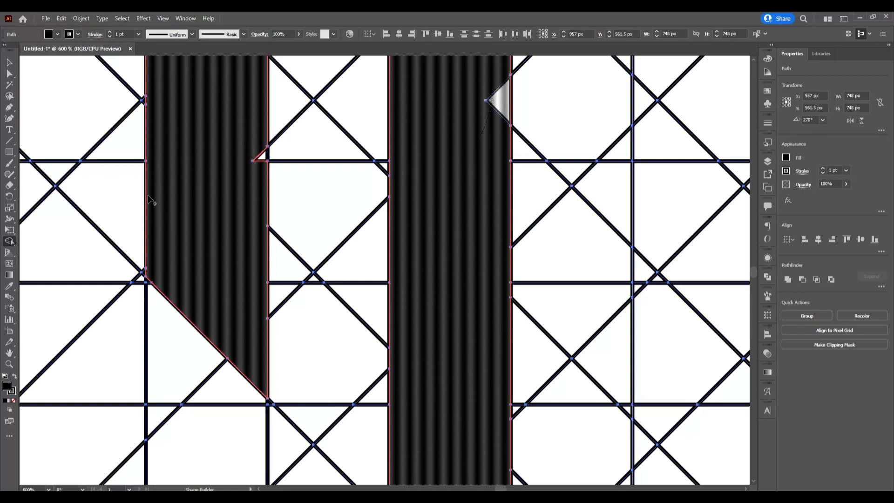
click(257, 157)
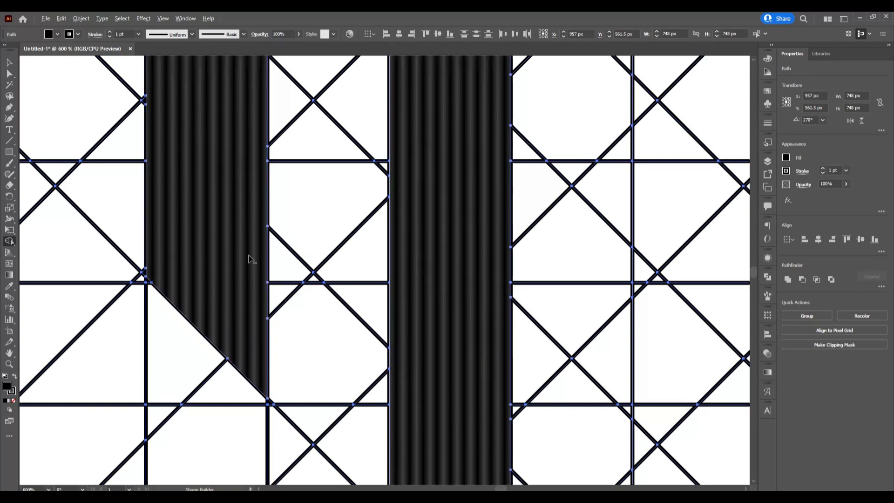
Step: Merge the remaining notches along the upper section of the second stem into the black shape
scroll(225, 309, down, 1)
scroll(333, 322, up, 2)
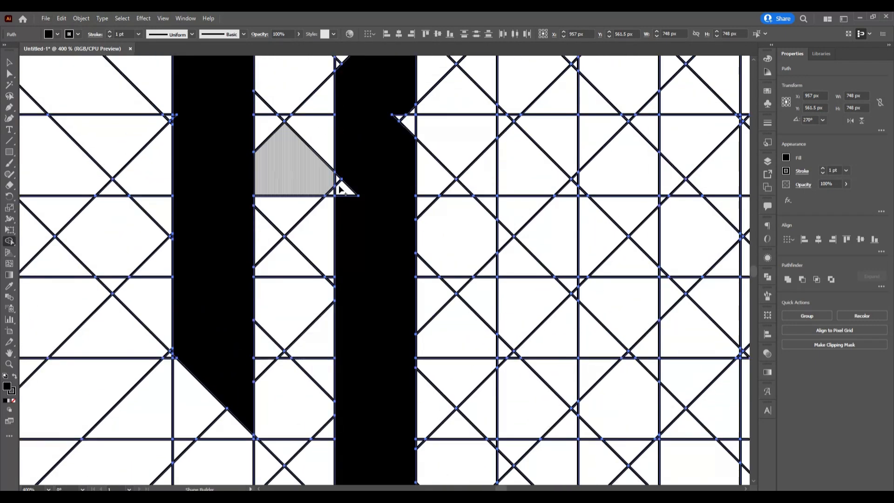
scroll(342, 188, up, 3)
drag(352, 237, 326, 162)
scroll(349, 255, down, 1)
scroll(347, 252, down, 1)
scroll(420, 260, up, 3)
mouse_move(442, 186)
mouse_down()
mouse_move(442, 235)
mouse_move(426, 186)
mouse_move(338, 224)
mouse_move(352, 168)
mouse_up()
Step: Merge the small leftover sliver on the left stem's outer edge and the triangular notch at the top bar's outer end
scroll(364, 250, up, 3)
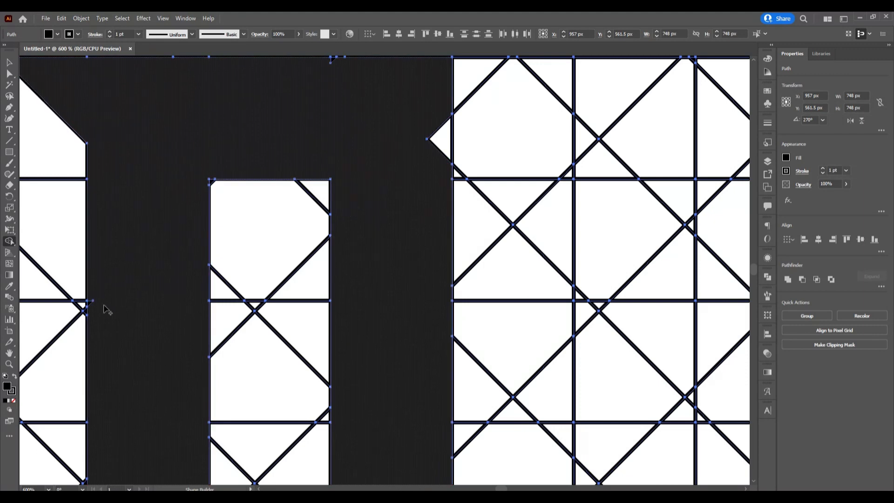
scroll(91, 304, up, 3)
click(255, 322)
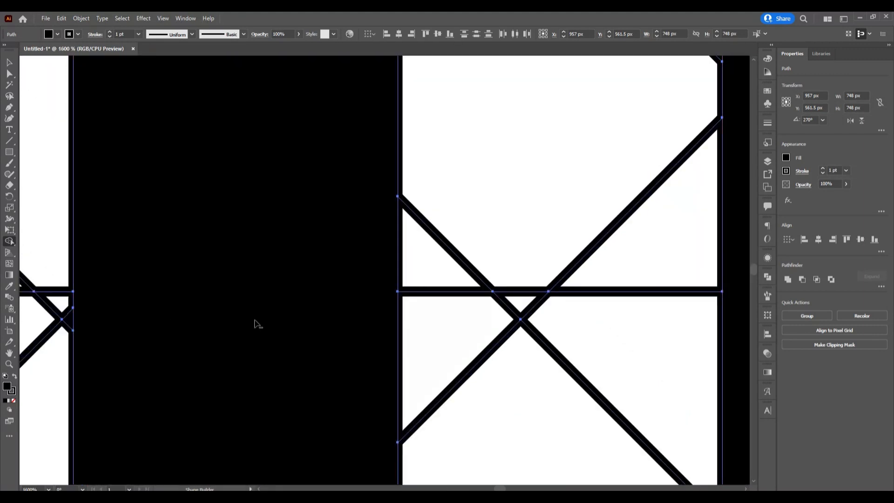
scroll(256, 323, down, 3)
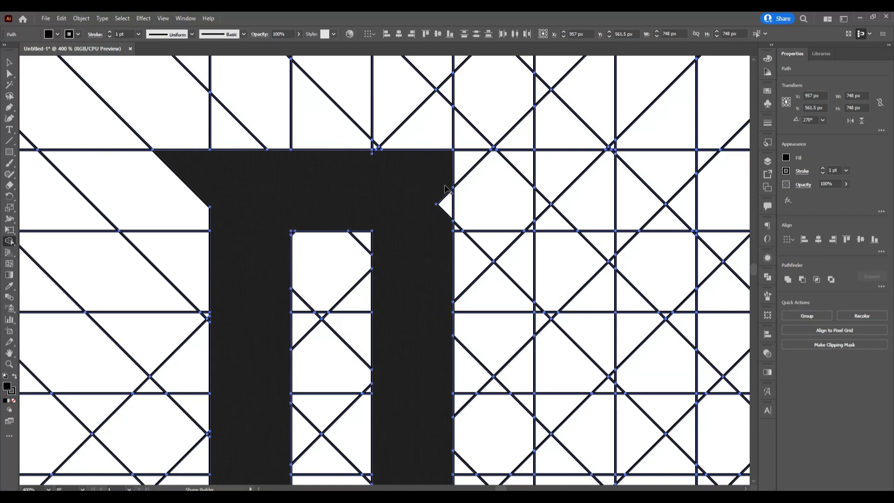
drag(445, 186, 437, 230)
scroll(374, 141, up, 3)
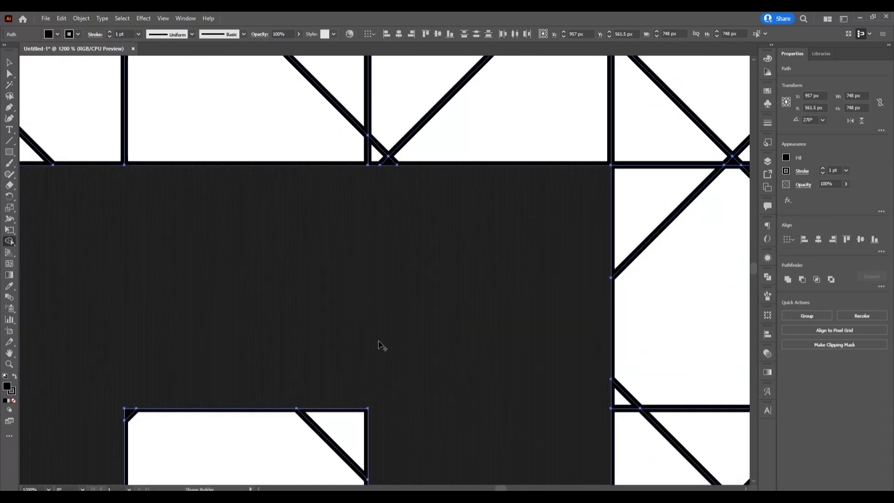
scroll(381, 357, down, 3)
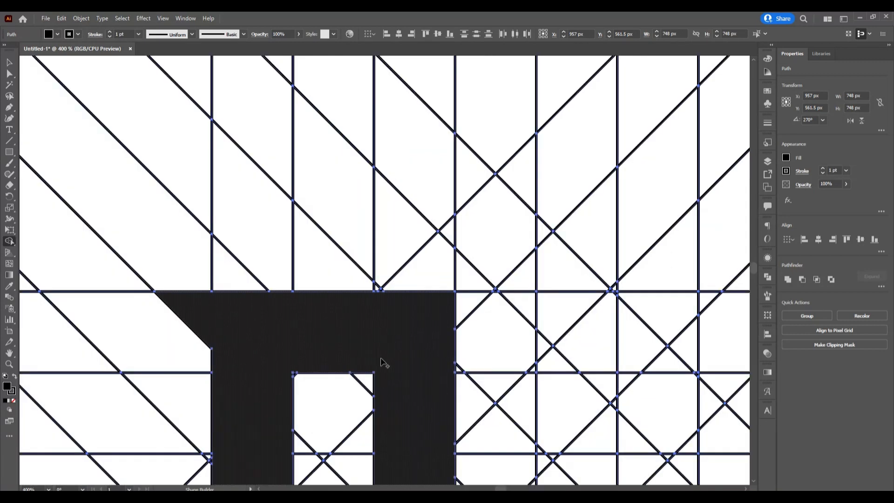
Step: Merge the grid regions between the two stems into a one-row horizontal crossbar at mid-height, including the triangle beneath it
scroll(382, 361, down, 4)
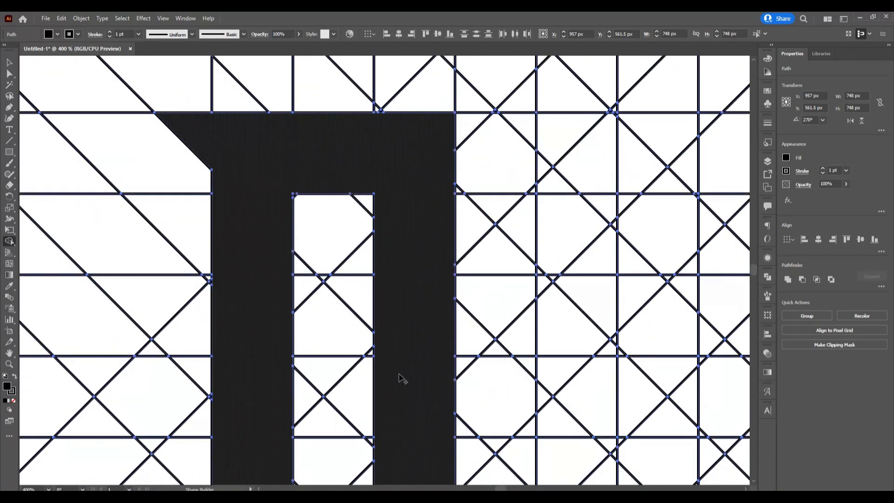
scroll(401, 378, down, 1)
scroll(401, 378, down, 1)
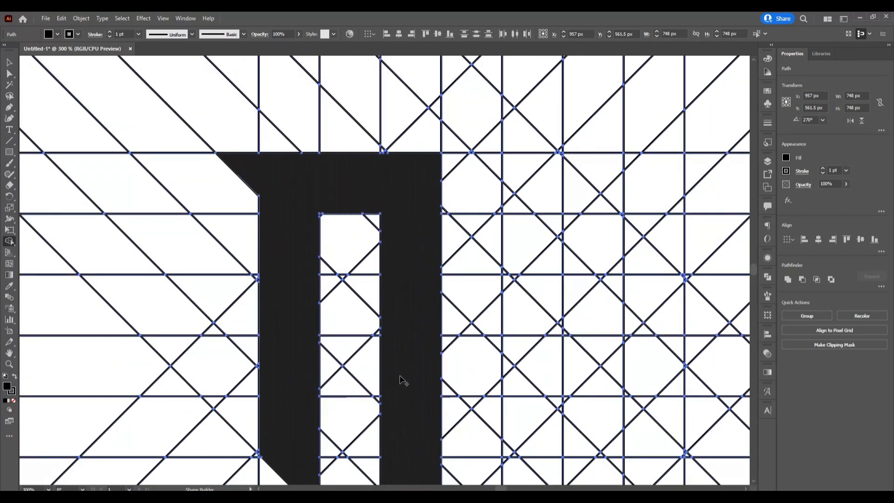
drag(296, 363, 399, 372)
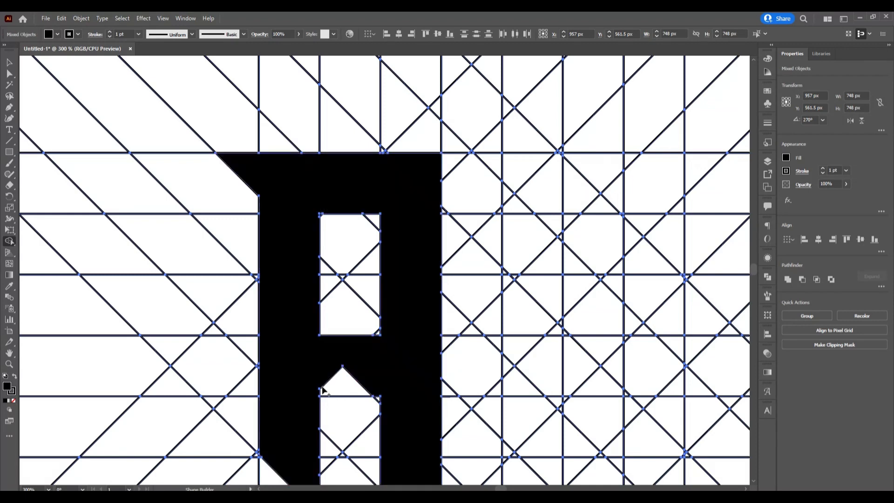
drag(306, 387, 379, 386)
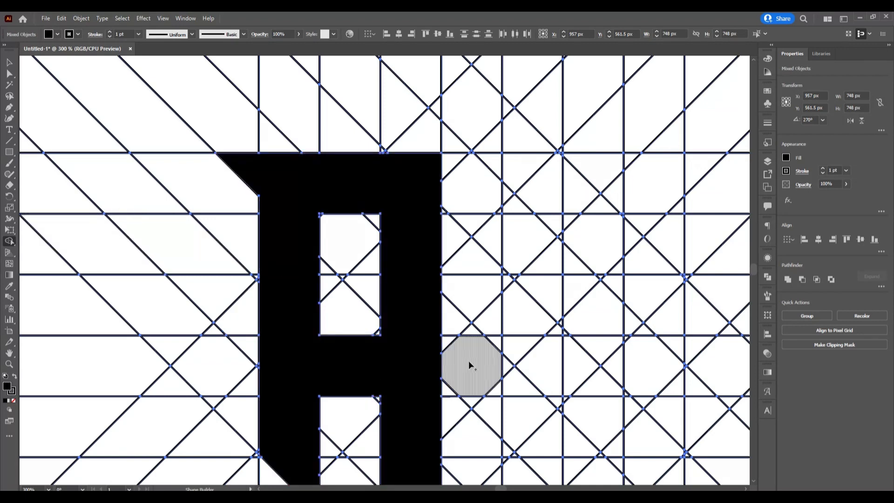
Step: Merge grid regions beside the second stem into a separate hooked shape with a top bar and a diagonal descending to a point
scroll(444, 372, down, 5)
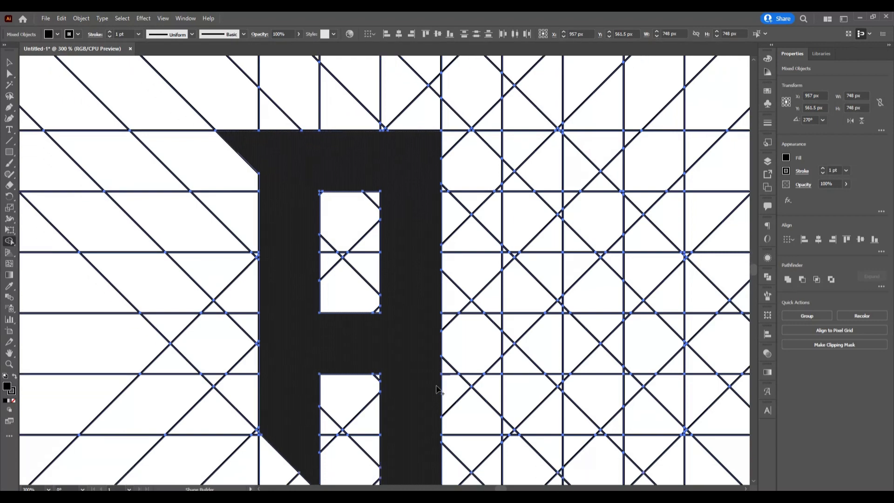
scroll(440, 399, down, 2)
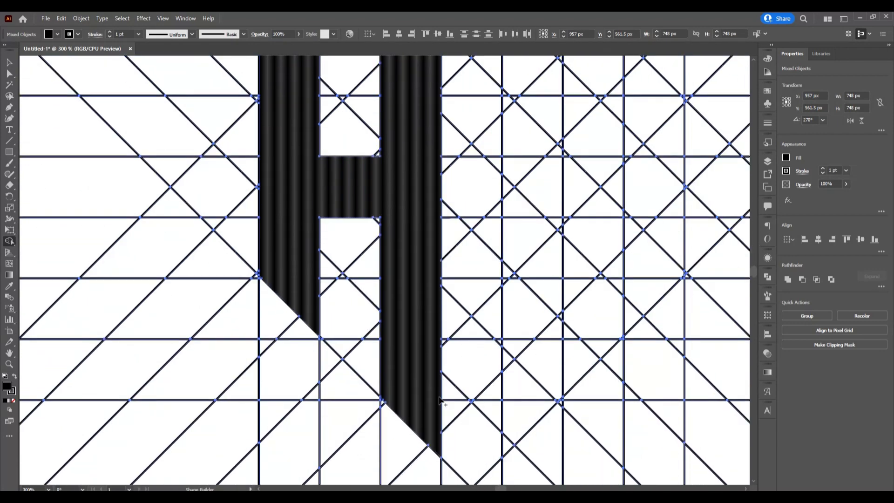
scroll(440, 399, up, 7)
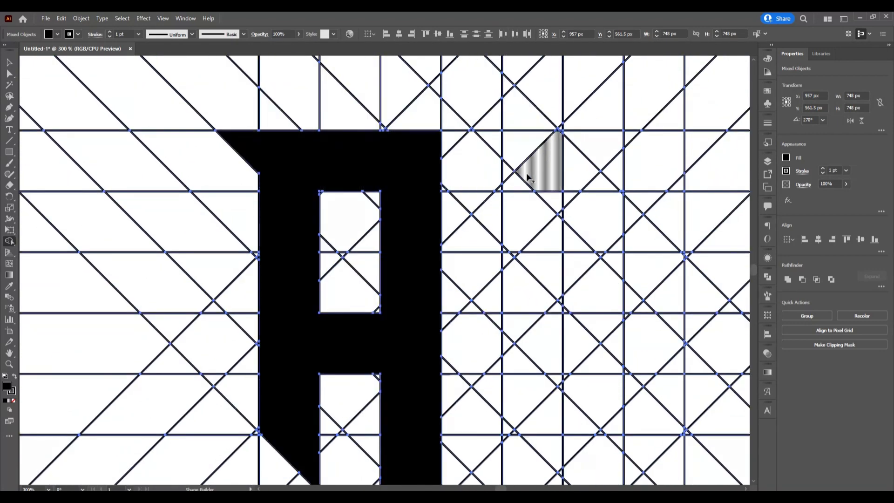
scroll(492, 263, right, 8)
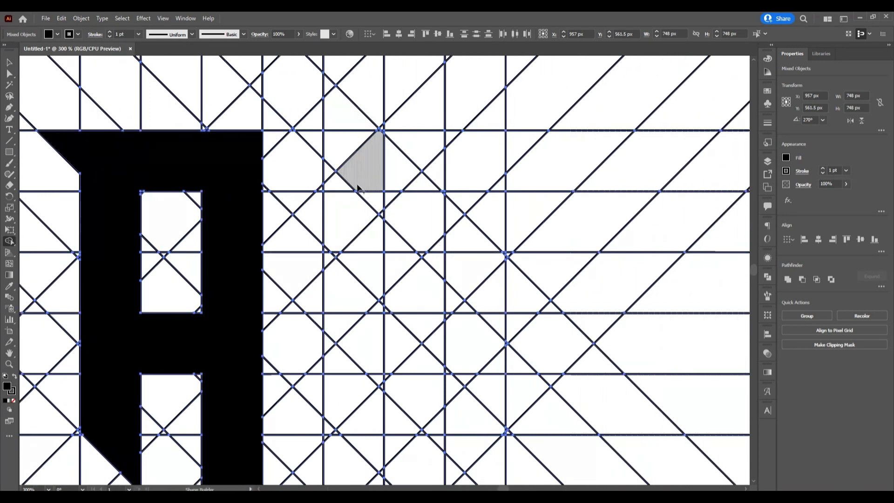
scroll(353, 224, down, 1)
scroll(353, 237, down, 4)
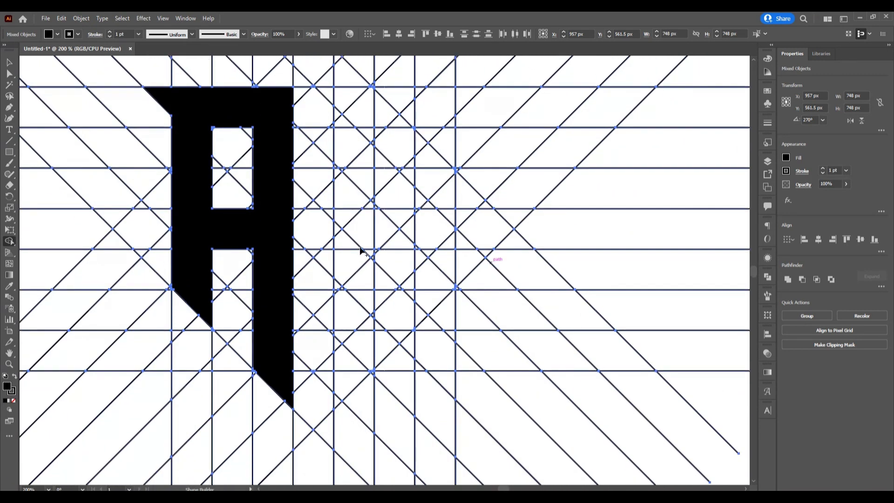
mouse_move(339, 229)
mouse_down()
mouse_move(424, 234)
mouse_move(447, 223)
mouse_move(442, 263)
mouse_move(402, 320)
mouse_up()
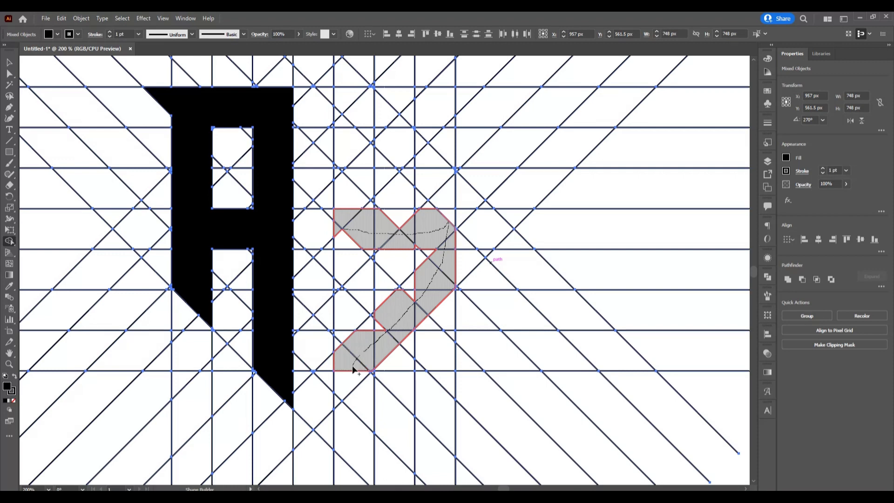
drag(353, 369, 343, 392)
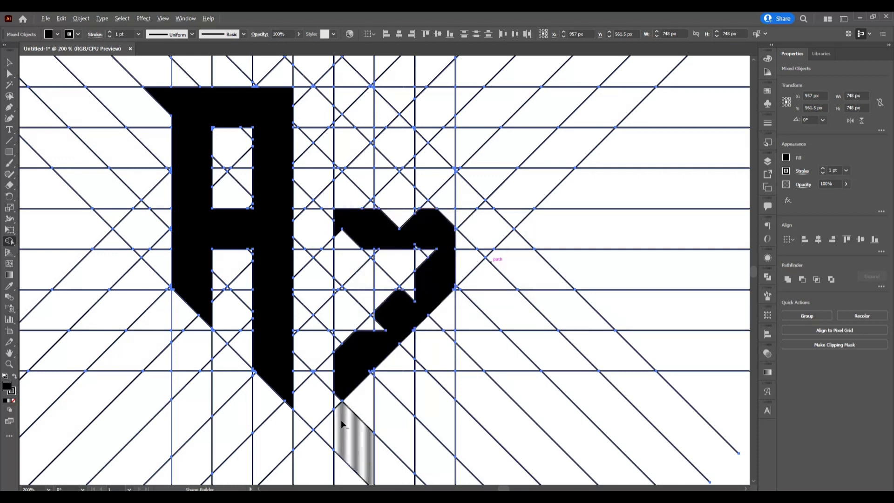
Step: Merge the leftover gaps along the hooked shape's diagonal band and at its inner corner to give it clean edges
scroll(340, 420, up, 2)
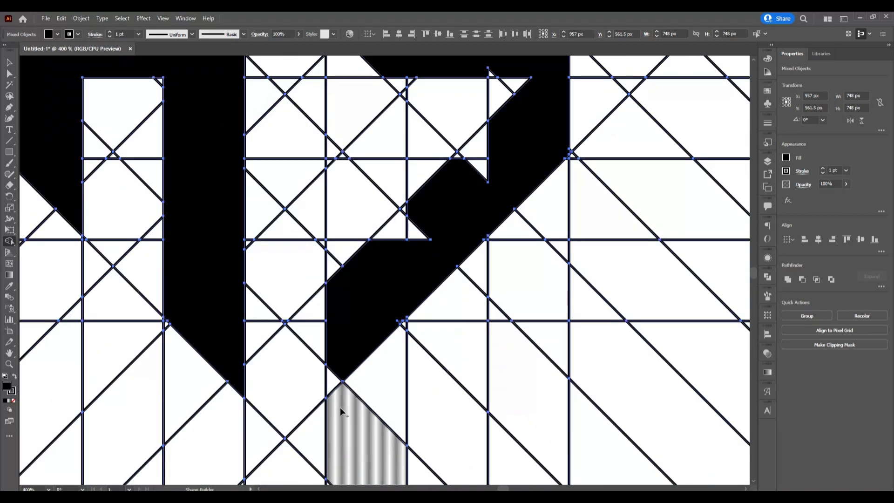
click(446, 318)
scroll(435, 331, up, 3)
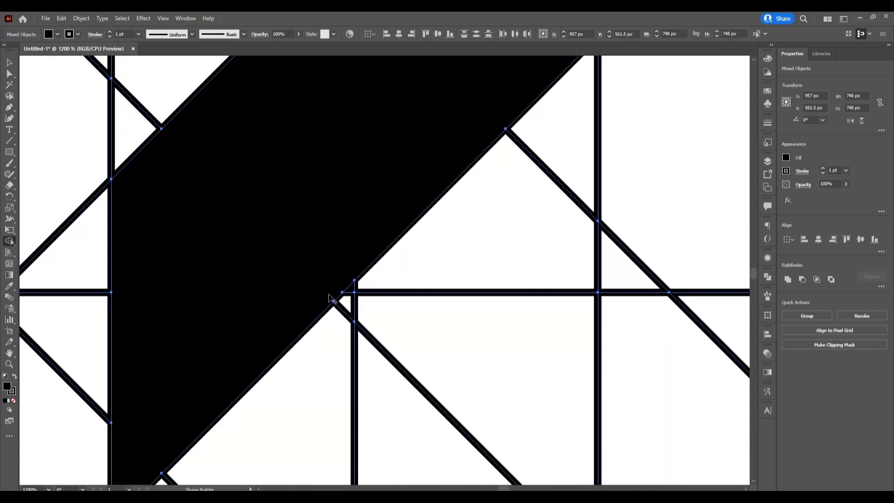
scroll(329, 297, down, 1)
mouse_move(313, 134)
mouse_down()
mouse_move(380, 68)
mouse_move(362, 199)
mouse_up()
scroll(363, 200, up, 2)
scroll(354, 187, up, 1)
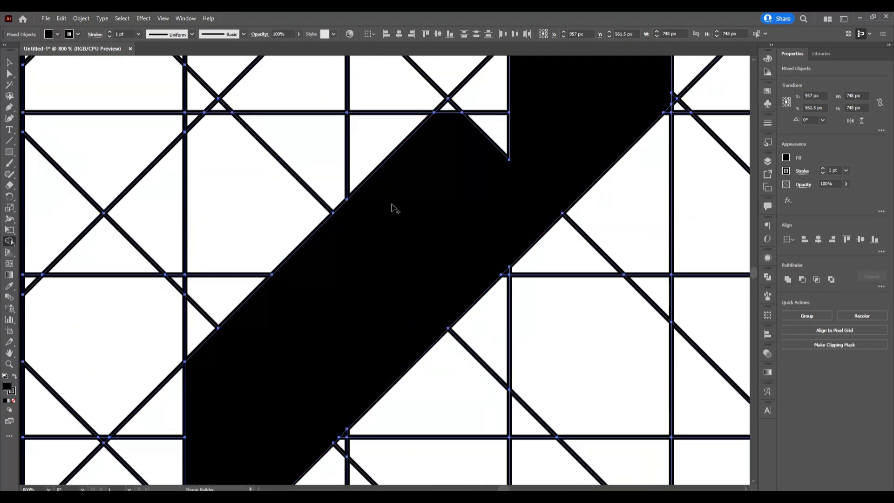
scroll(391, 205, up, 1)
mouse_move(474, 165)
mouse_down()
mouse_move(502, 113)
mouse_move(483, 117)
mouse_move(427, 196)
mouse_move(422, 232)
mouse_up()
scroll(420, 205, down, 2)
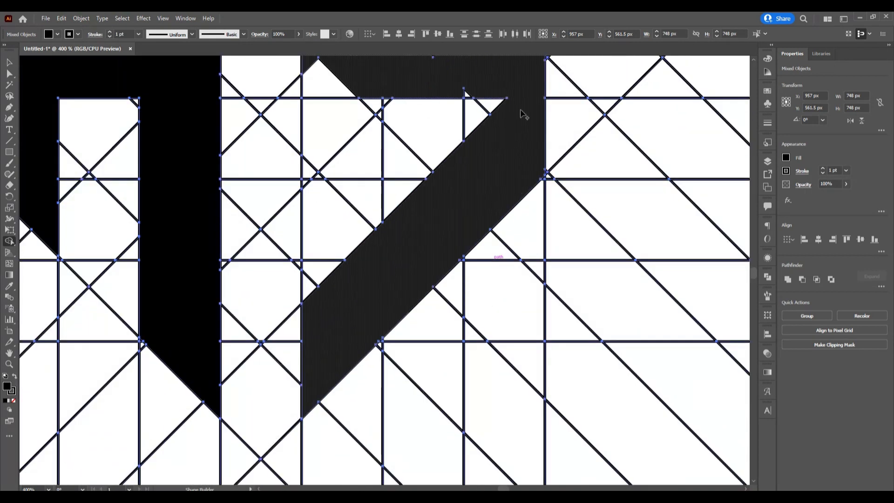
drag(479, 89, 471, 162)
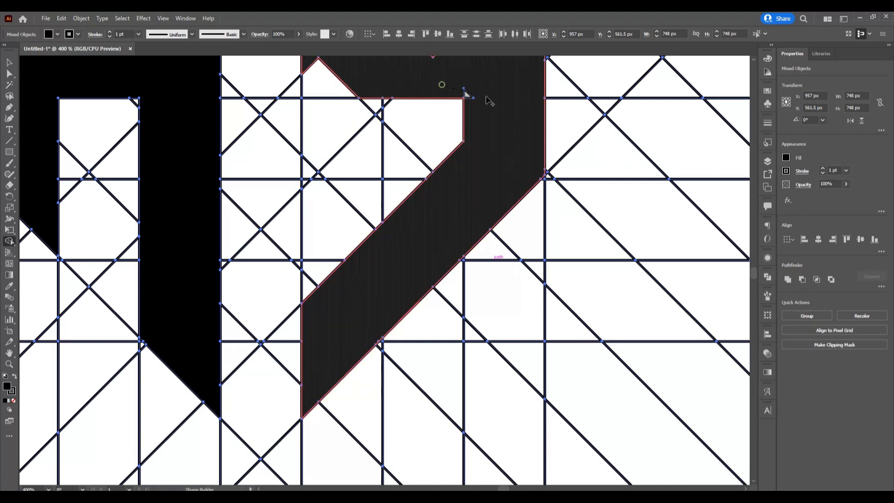
Step: Extend the hooked shape's lower end upward with a square-topped block, and fill its top bar's notches and outer corner
scroll(443, 172, up, 2)
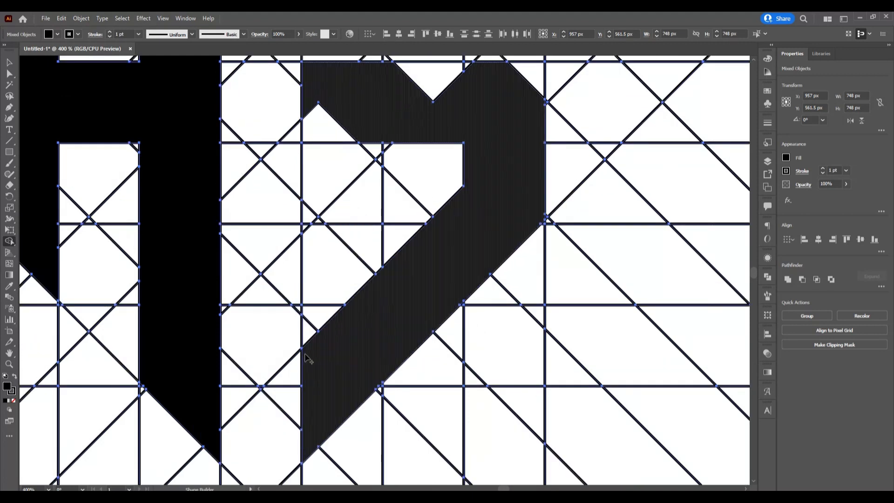
mouse_move(306, 358)
mouse_down()
mouse_move(320, 295)
mouse_move(326, 299)
mouse_move(365, 252)
mouse_move(339, 236)
mouse_up()
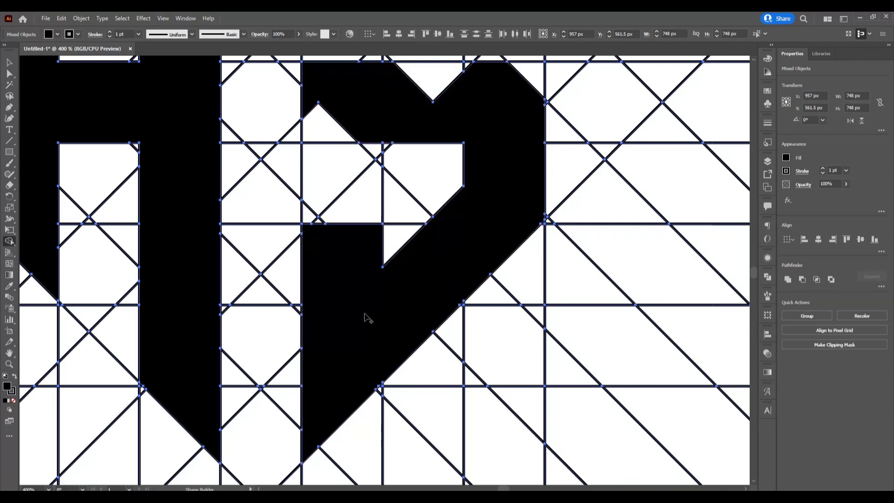
scroll(366, 316, up, 4)
mouse_move(316, 197)
mouse_down()
mouse_move(336, 195)
mouse_move(418, 199)
mouse_up()
drag(472, 176, 416, 175)
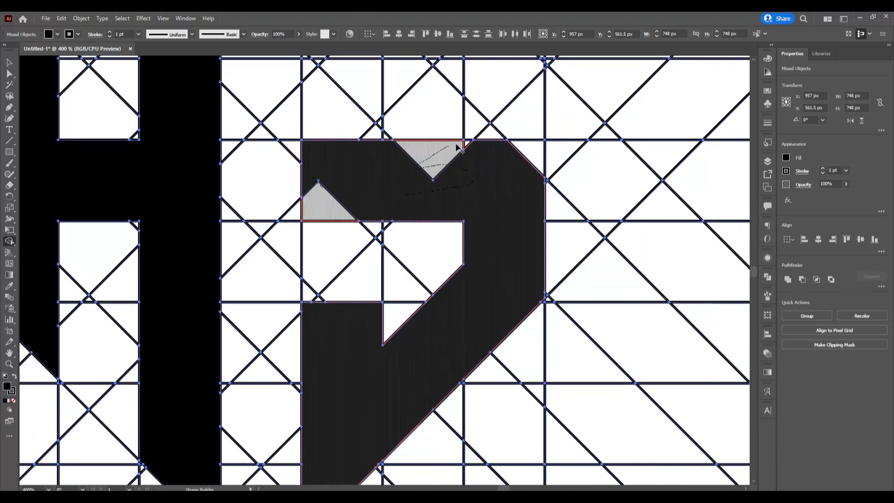
drag(518, 158, 506, 299)
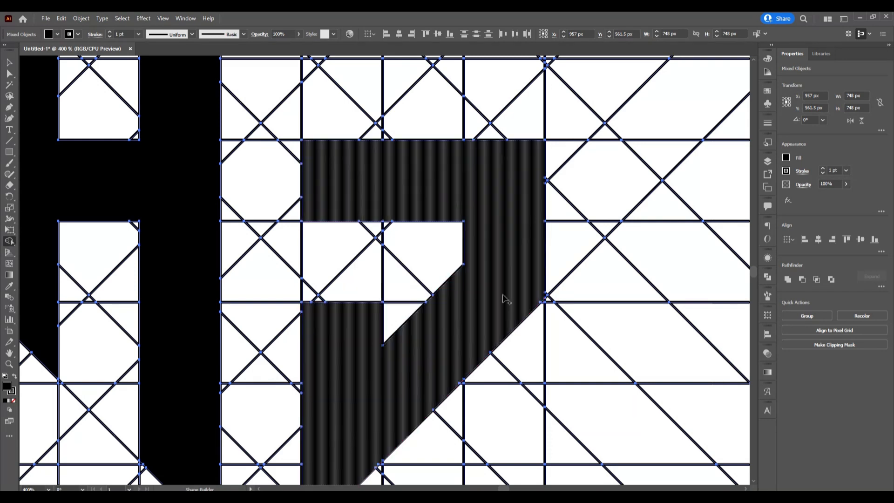
Step: Merge the grid regions above the S-shaped piece's middle bar into a vertical stem rising from its inner side, filling the stem's side notch
scroll(465, 320, up, 5)
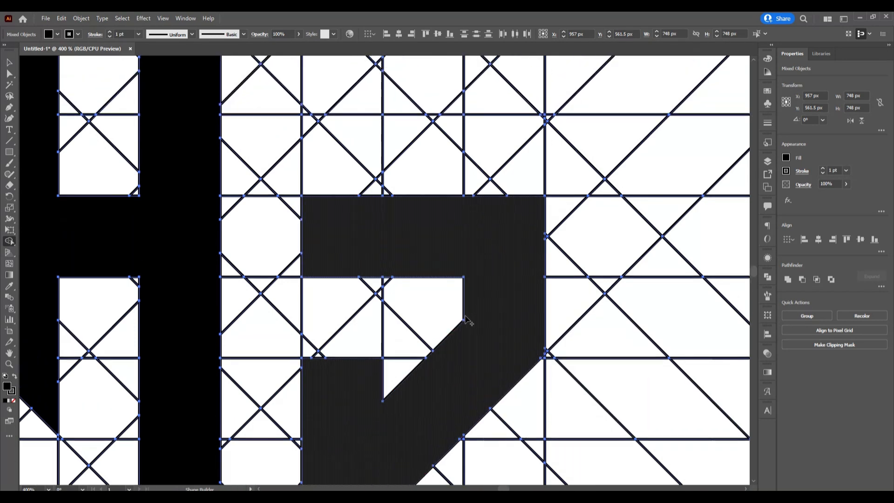
scroll(467, 319, up, 2)
mouse_move(358, 198)
mouse_down()
mouse_move(371, 320)
mouse_move(344, 297)
mouse_up()
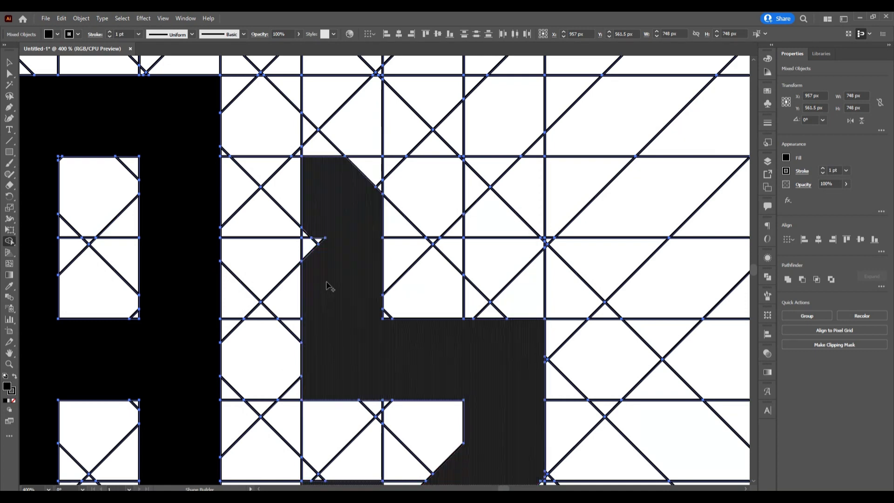
scroll(355, 281, up, 4)
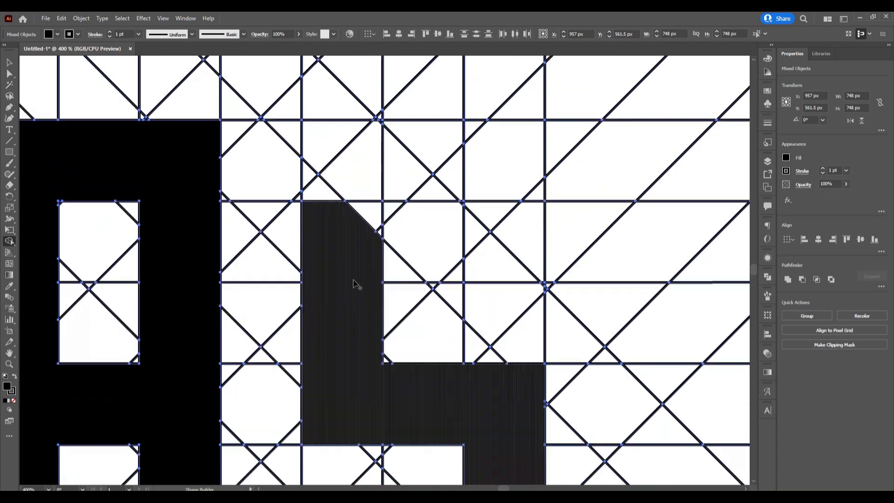
Step: Merge a one-row top bar onto the S's stem, with a short downturned end and a pointed triangle at its outer corner
mouse_move(378, 277)
mouse_down()
mouse_move(339, 236)
mouse_move(329, 255)
mouse_move(318, 208)
mouse_move(417, 190)
mouse_move(423, 236)
mouse_up()
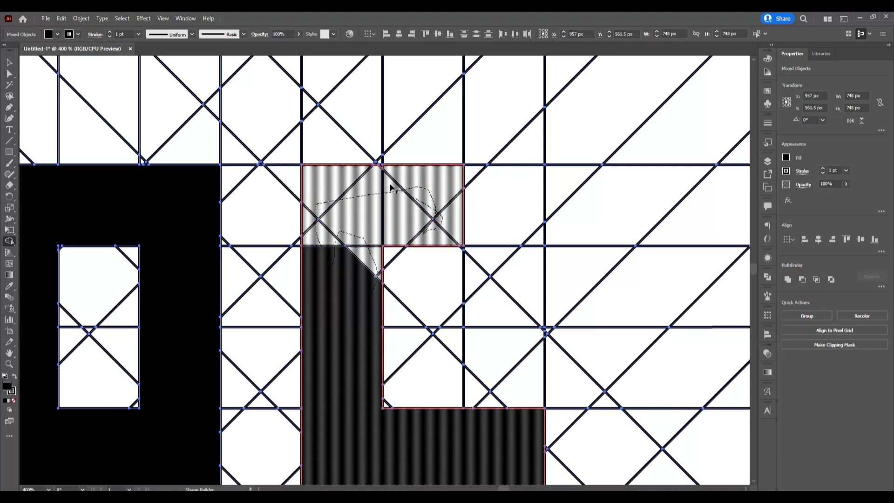
mouse_move(386, 172)
mouse_down()
mouse_move(480, 204)
mouse_move(465, 178)
mouse_move(455, 180)
mouse_move(529, 227)
mouse_move(528, 295)
mouse_move(503, 306)
mouse_move(479, 270)
mouse_move(484, 237)
mouse_up()
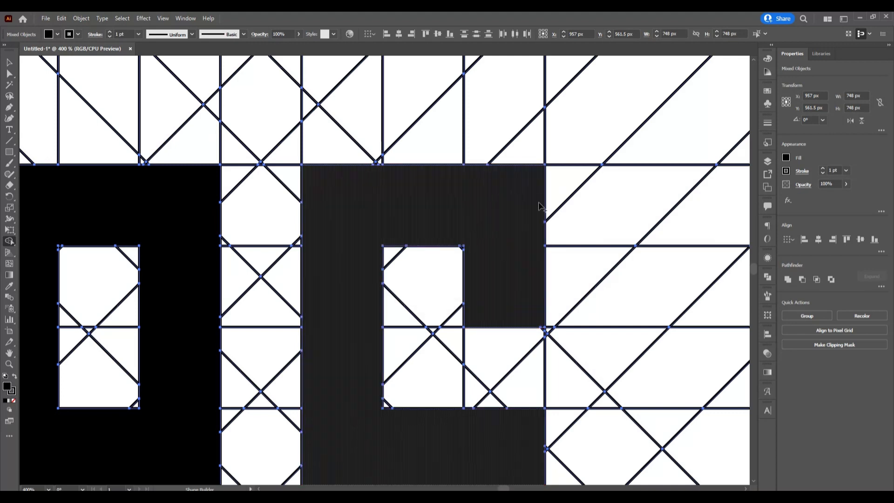
drag(538, 205, 544, 206)
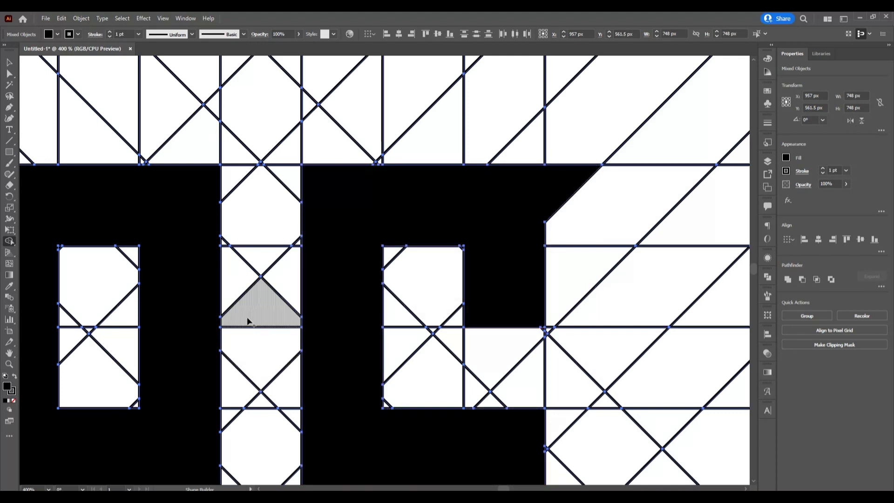
Step: Merge a diagonal band rising from the S's upper inner corner to a peak centred between the two letters, and fill its leftover gap
scroll(288, 325, up, 1)
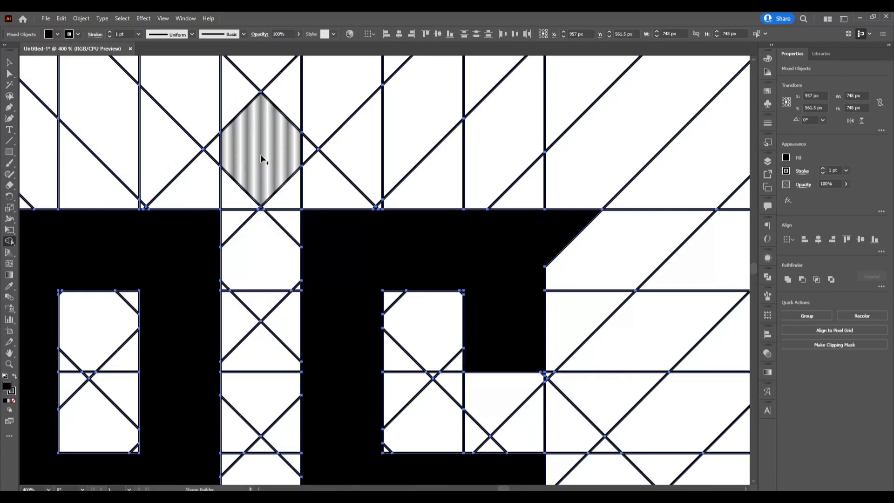
mouse_move(261, 158)
mouse_down()
mouse_move(325, 242)
mouse_move(288, 207)
mouse_move(269, 170)
mouse_move(339, 196)
mouse_move(382, 238)
mouse_up()
scroll(383, 228, up, 1)
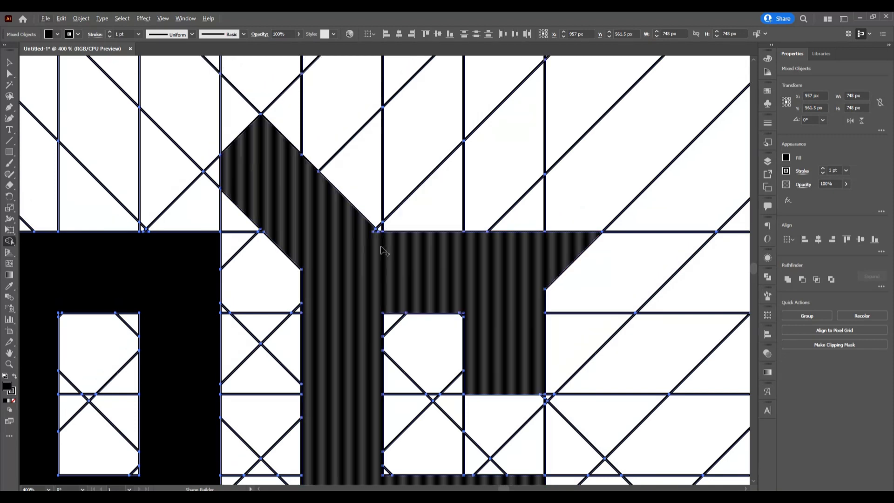
scroll(381, 247, up, 2)
mouse_move(355, 214)
mouse_down()
mouse_move(364, 226)
mouse_move(364, 216)
mouse_up()
Step: Merge a mirrored diagonal band from the A's top bar to the central peak, joining both letters into one roof-shaped piece
scroll(299, 271, down, 3)
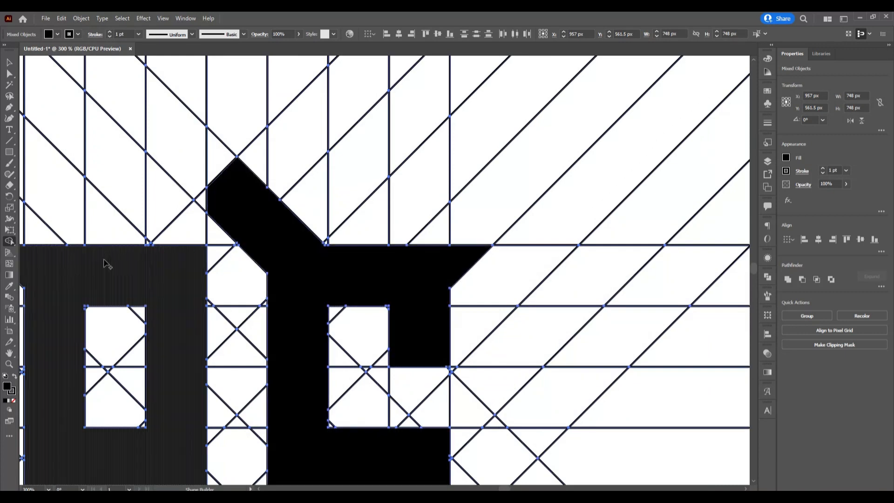
mouse_move(173, 269)
mouse_down()
mouse_move(216, 233)
mouse_move(203, 260)
mouse_move(225, 221)
mouse_move(197, 219)
mouse_move(210, 200)
mouse_move(164, 229)
mouse_up()
scroll(146, 259, up, 2)
scroll(210, 305, down, 3)
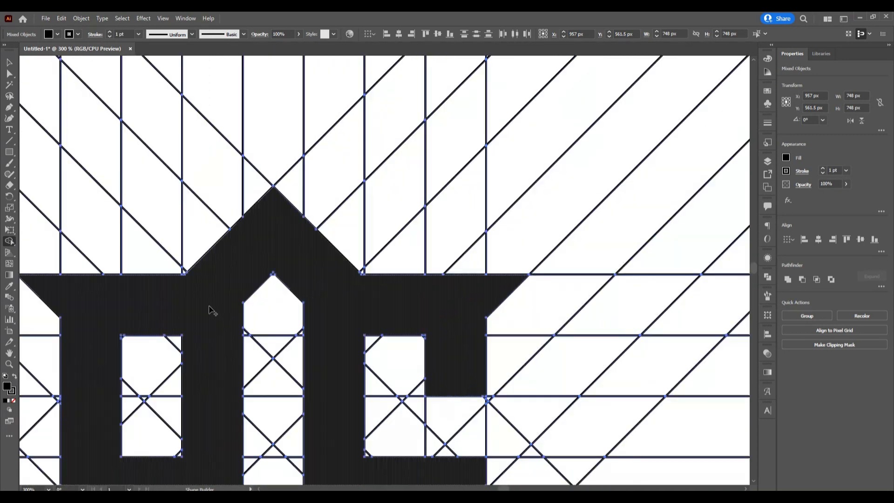
Step: Select only the finished AS shape and move it out of the line grid to the empty area beside it
scroll(209, 308, down, 5)
scroll(213, 317, down, 2)
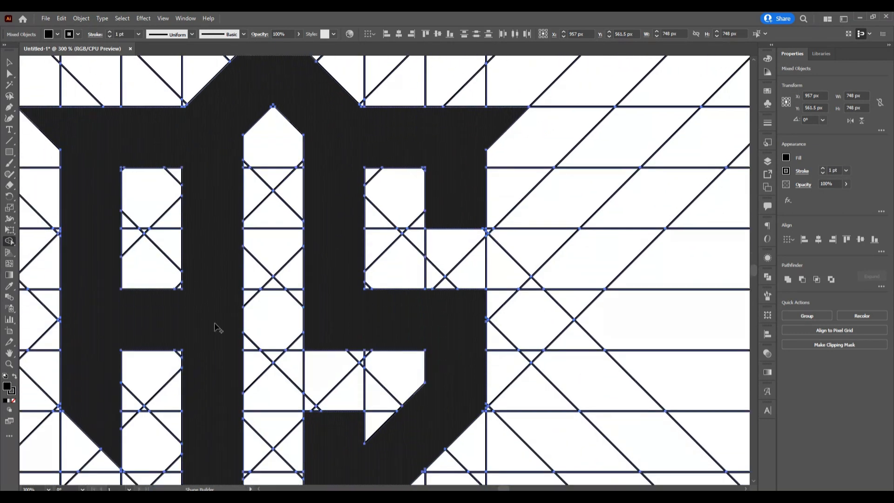
scroll(218, 329, down, 3)
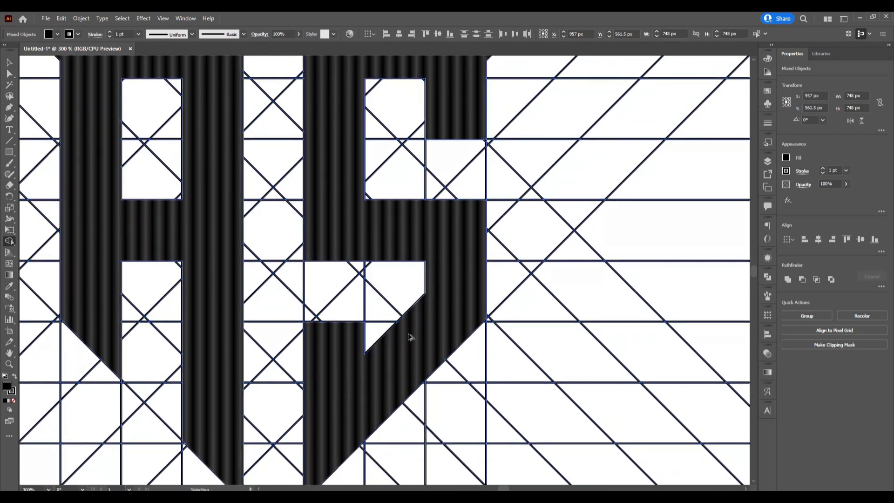
key(ctrl+0)
click(7, 65)
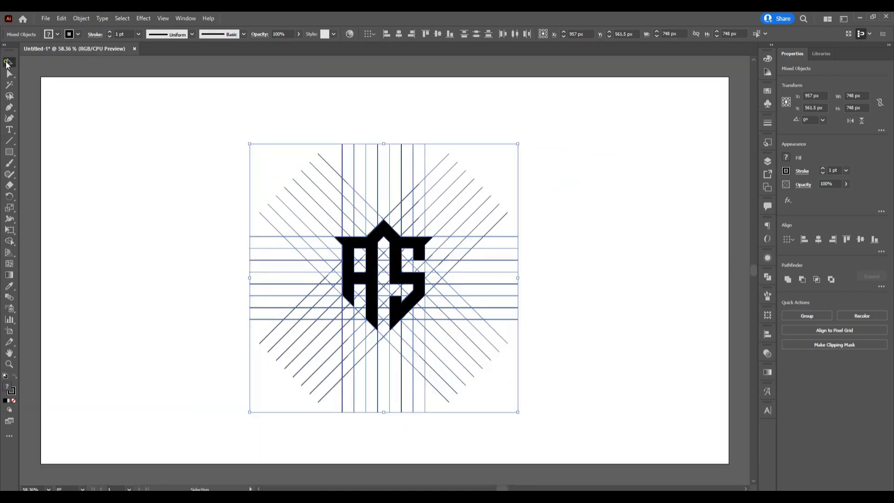
click(584, 338)
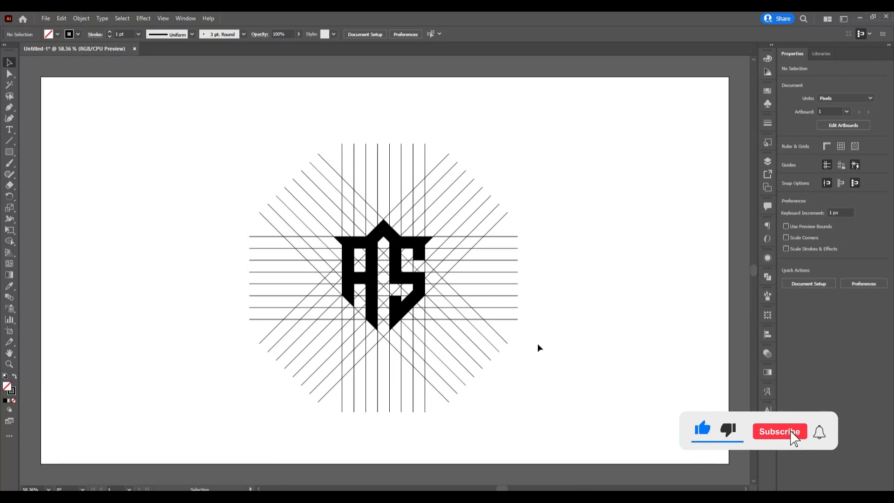
click(424, 289)
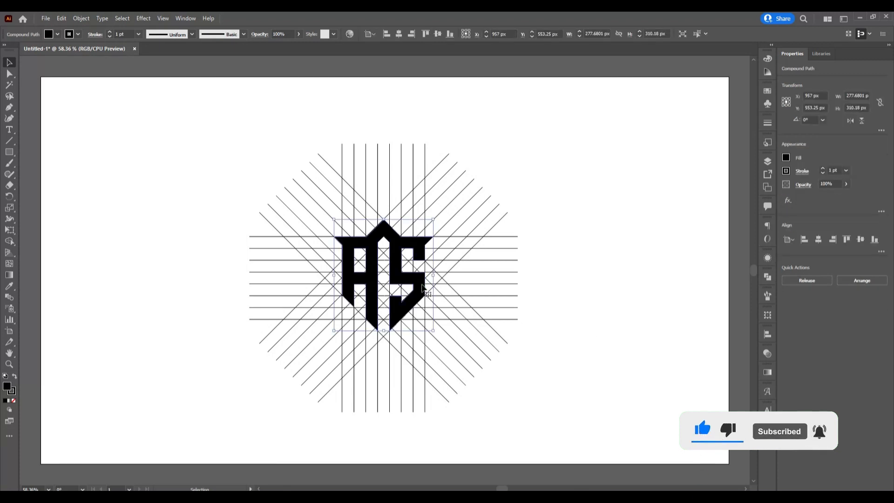
drag(423, 289, 212, 288)
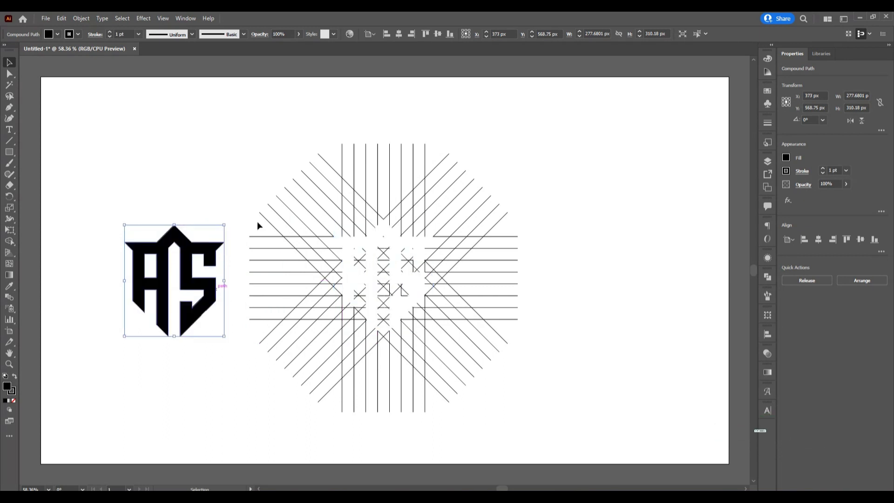
Step: Select all the leftover grid lines and fragments and delete them
click(269, 144)
drag(276, 174, 572, 413)
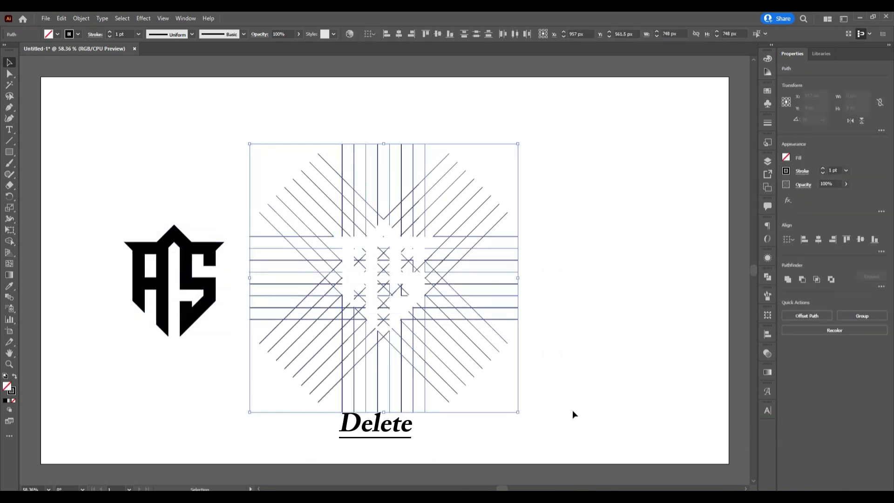
key(Delete)
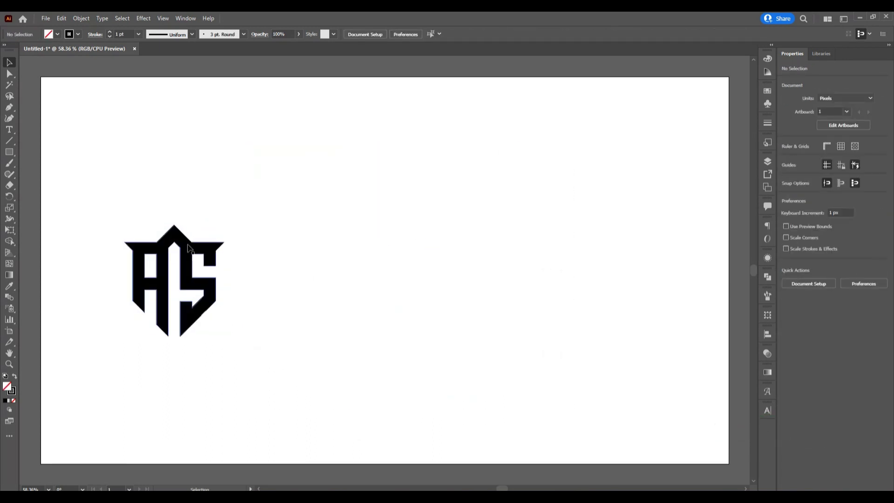
Step: Centre the AS logo horizontally and vertically on the artboard, and enlarge it proportionally about its centre to 432 px wide
click(186, 246)
click(399, 33)
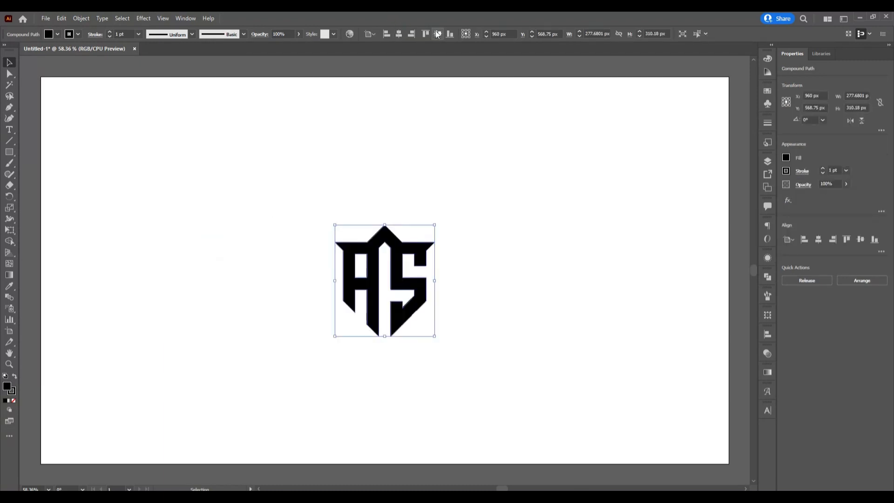
click(437, 34)
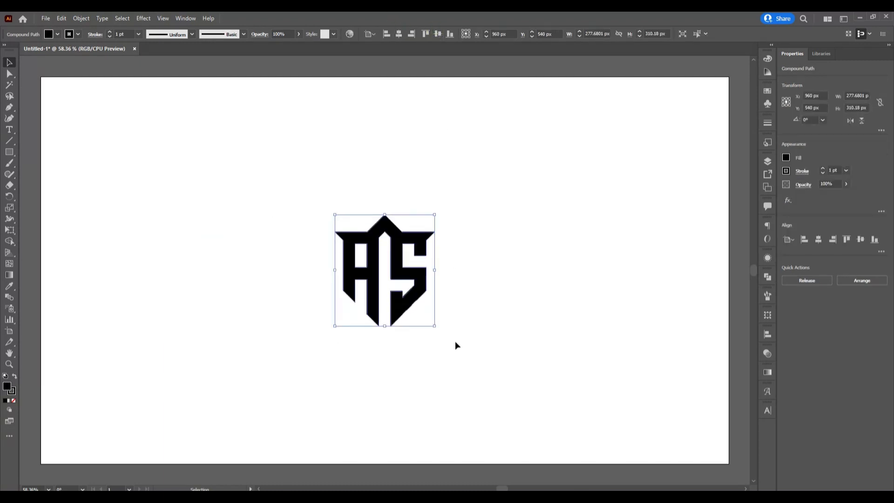
drag(434, 326, 462, 376)
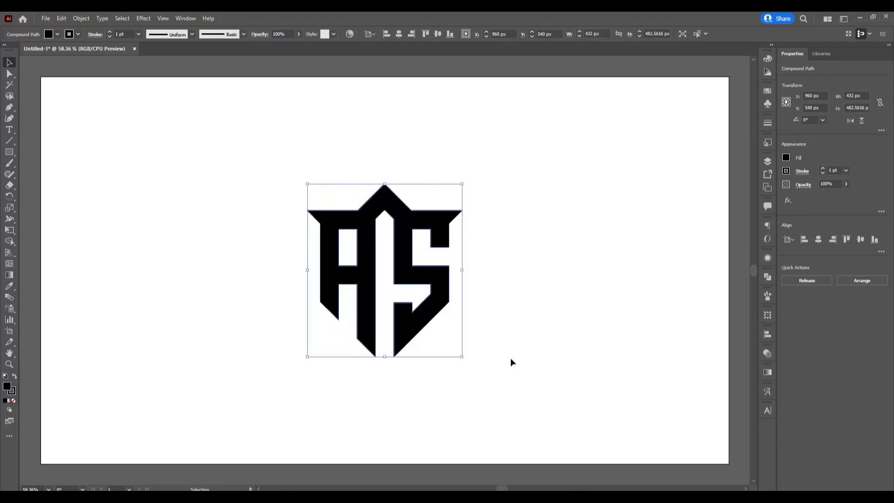
Step: Set the logo's stroke to none, keeping its black fill, and deselect it
click(78, 35)
click(6, 49)
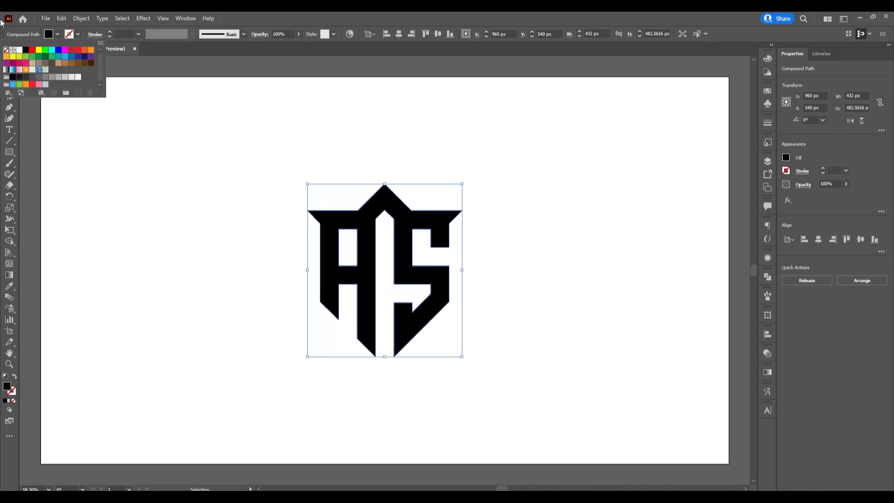
click(239, 325)
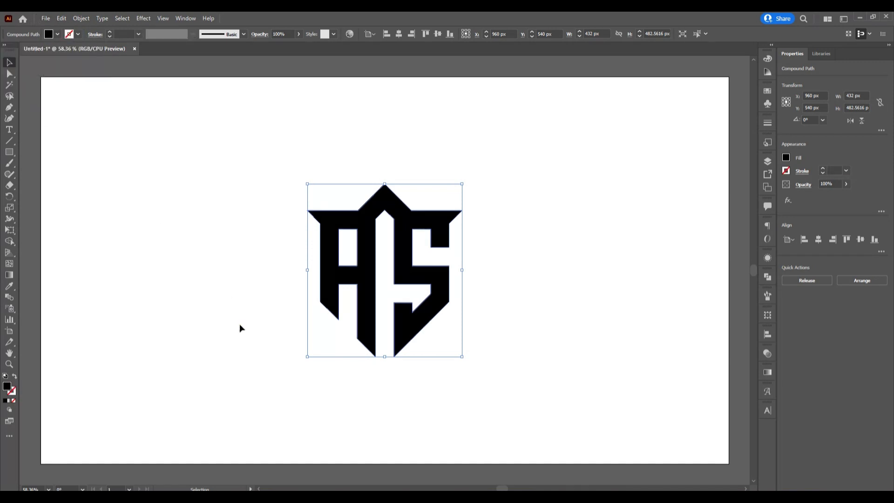
click(240, 323)
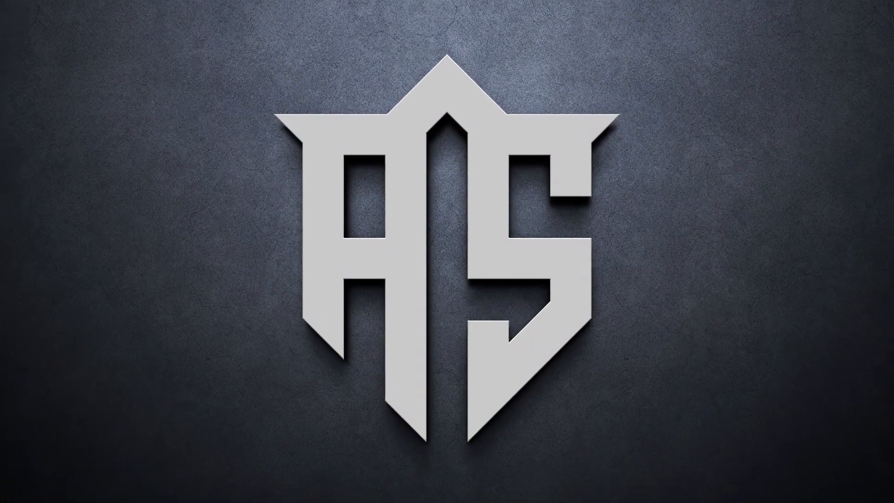